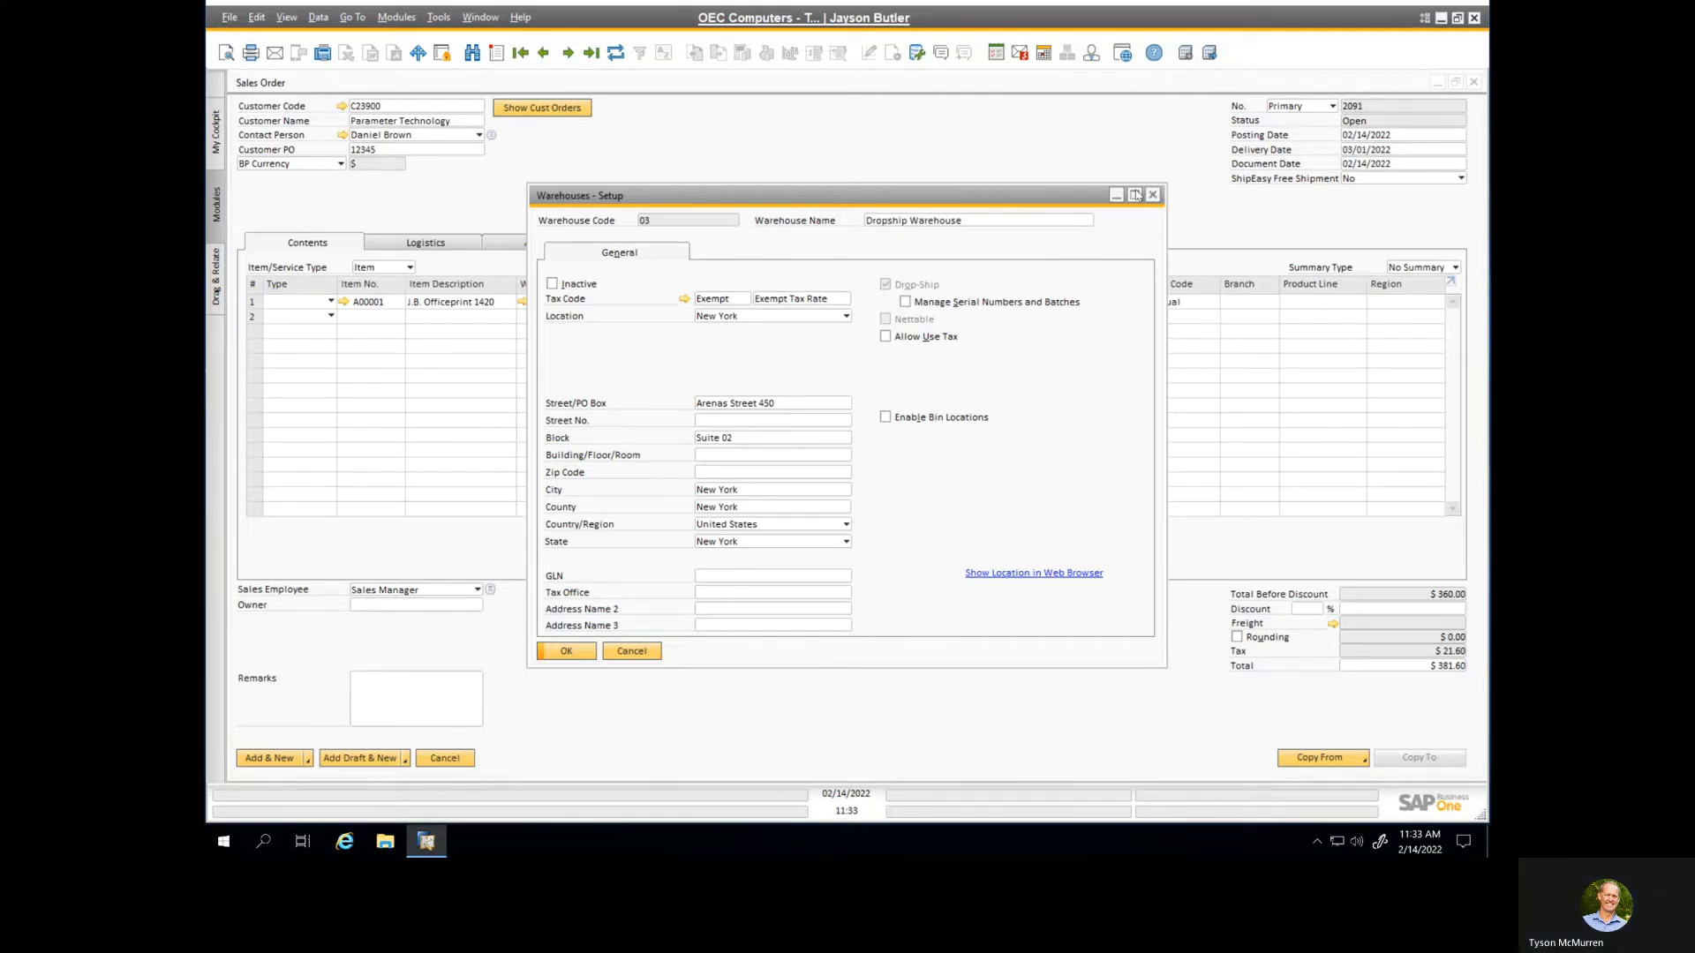
Step: Close the warehouse setup, review the procurement options in the sales order's logistics details, and add the drop-ship order
click(1155, 195)
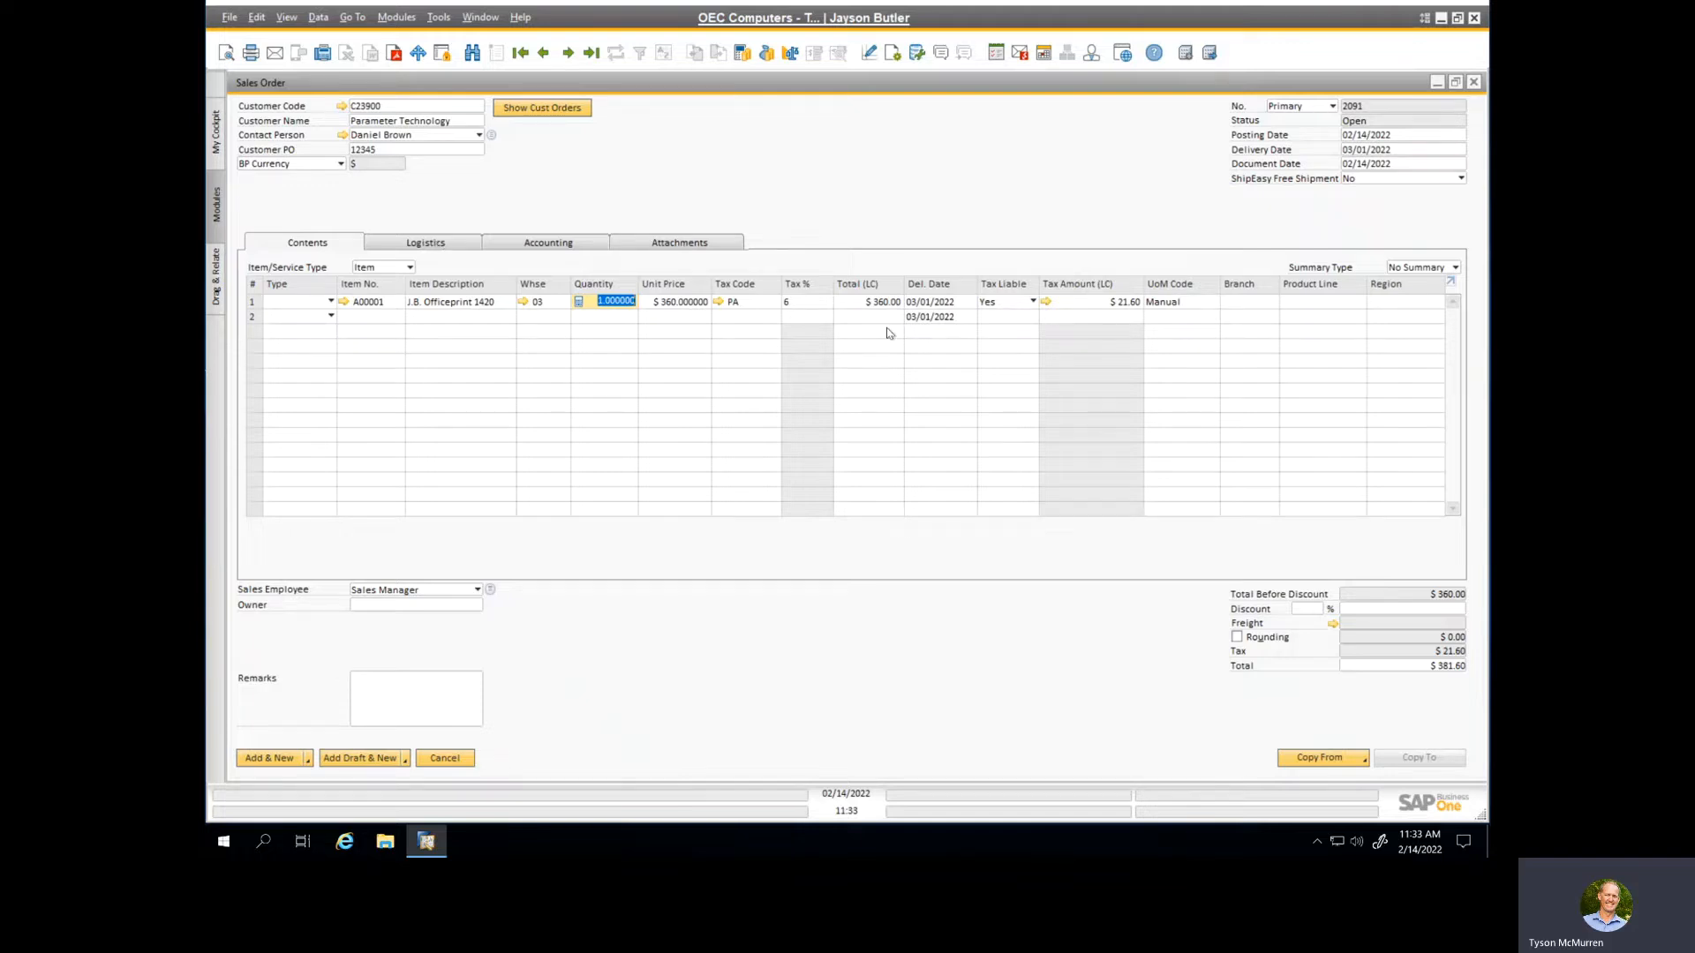
click(438, 245)
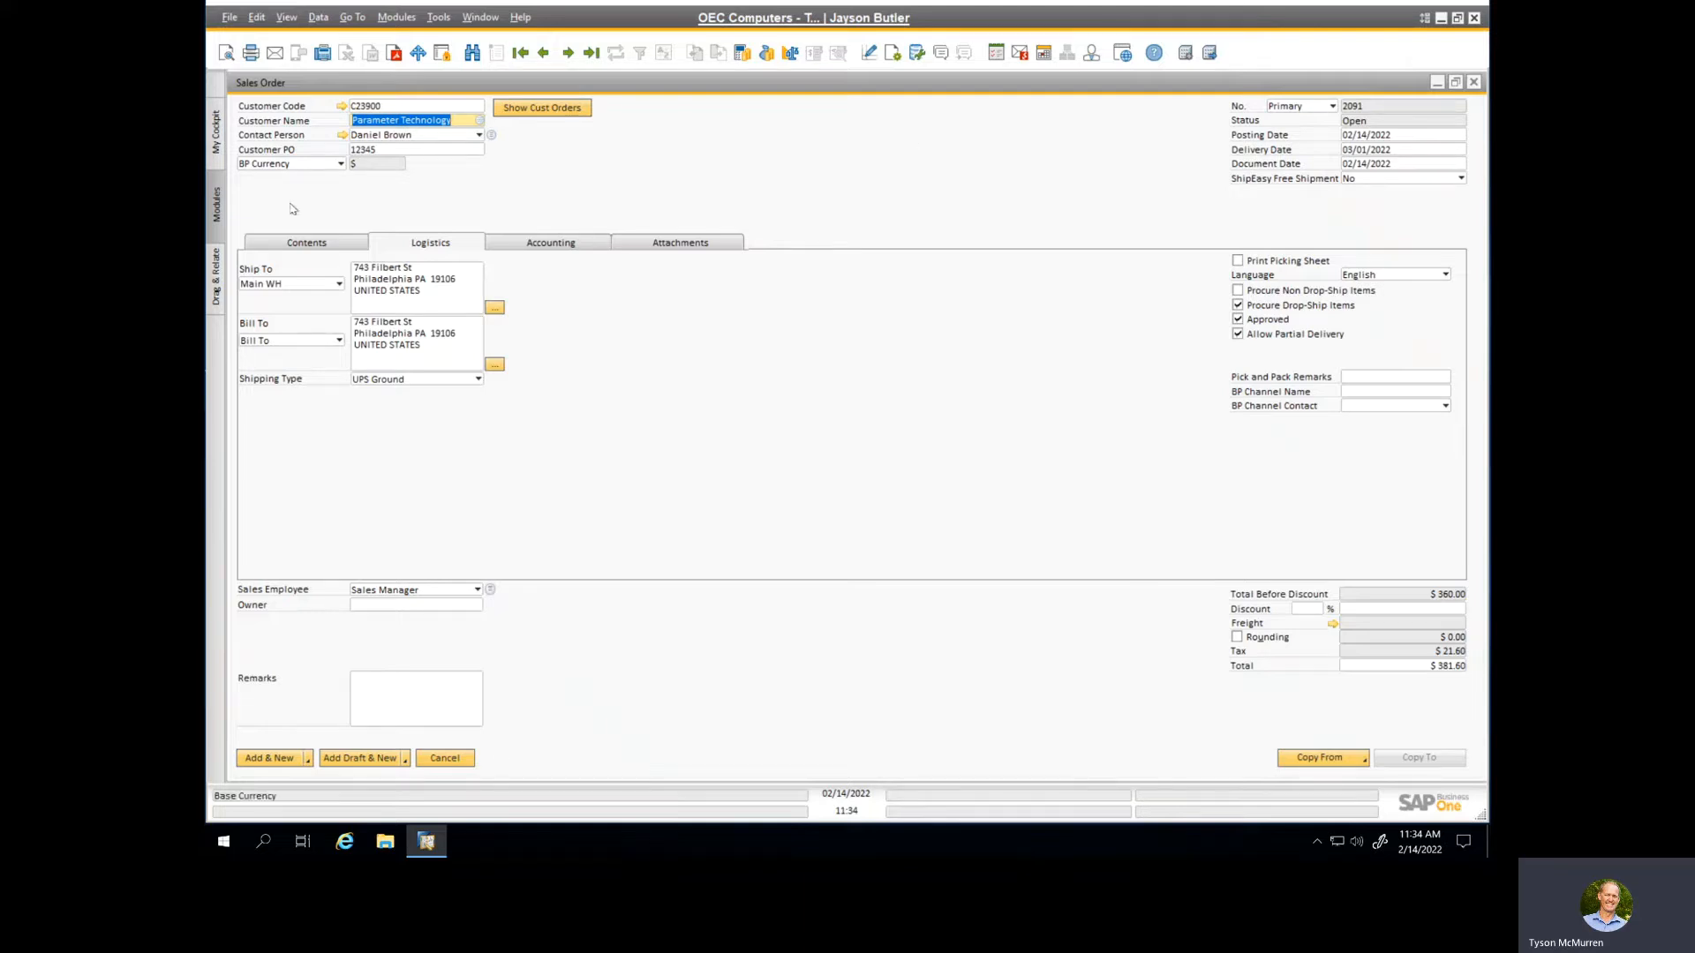
click(303, 245)
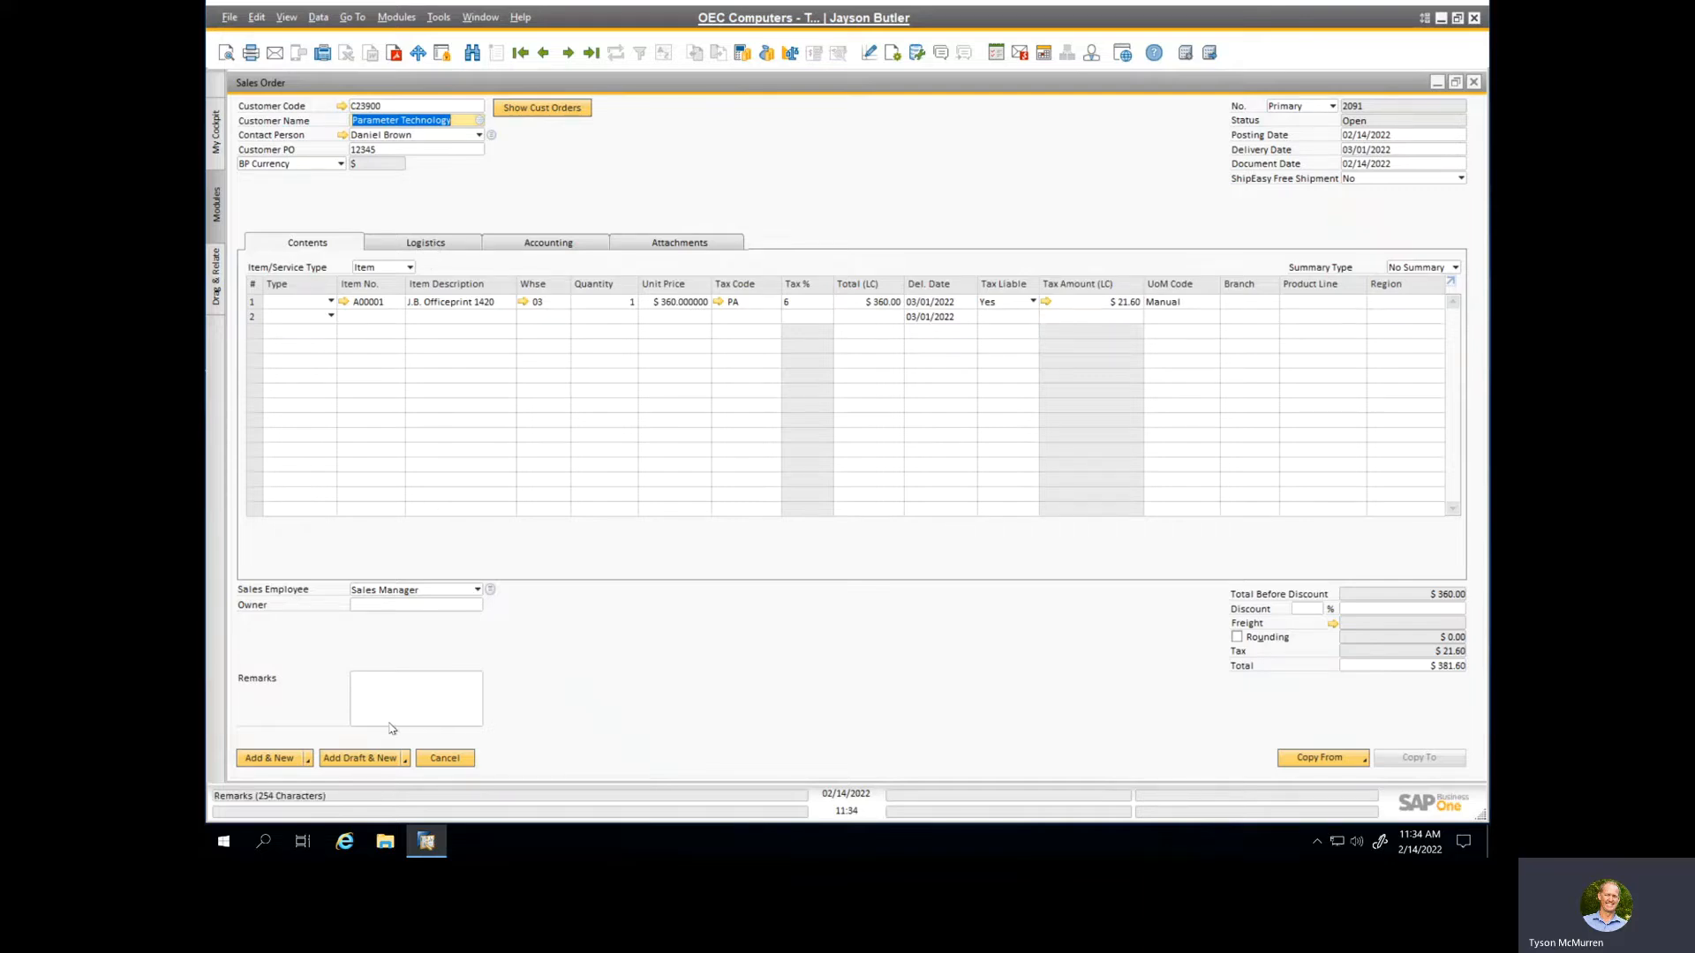
click(269, 759)
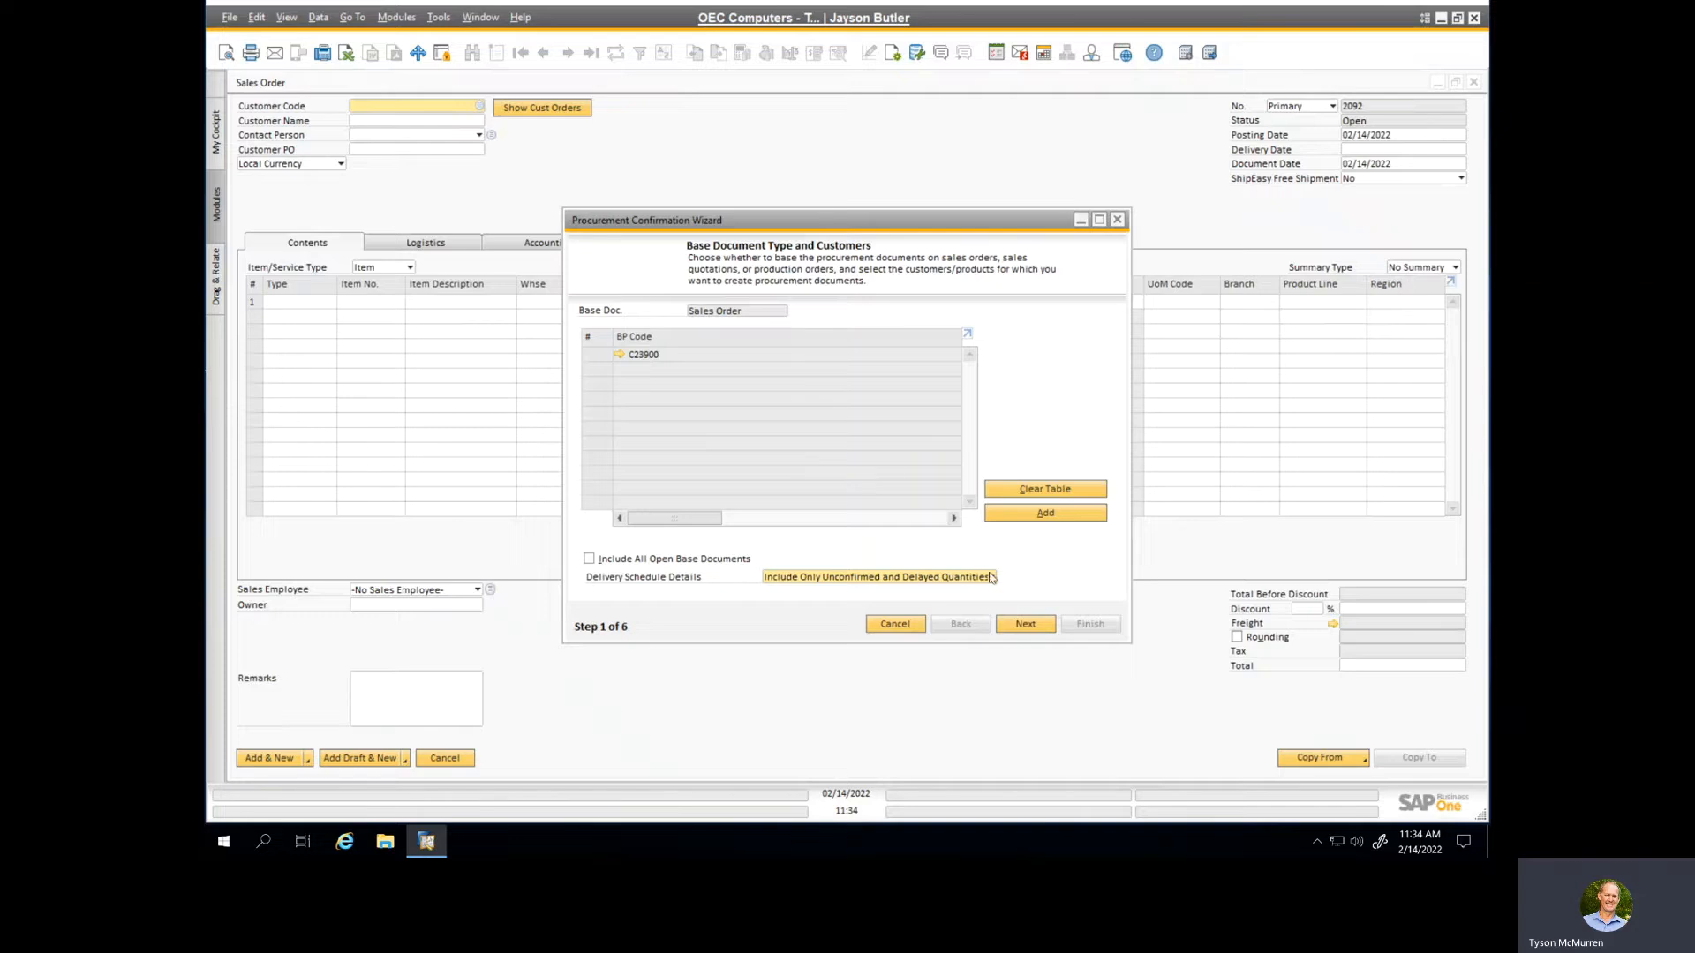
Step: Generate a purchase order from the newly added drop-ship sales order in the Procurement Confirmation Wizard, using No Consolidation and Skip to Next Vendor
click(1025, 624)
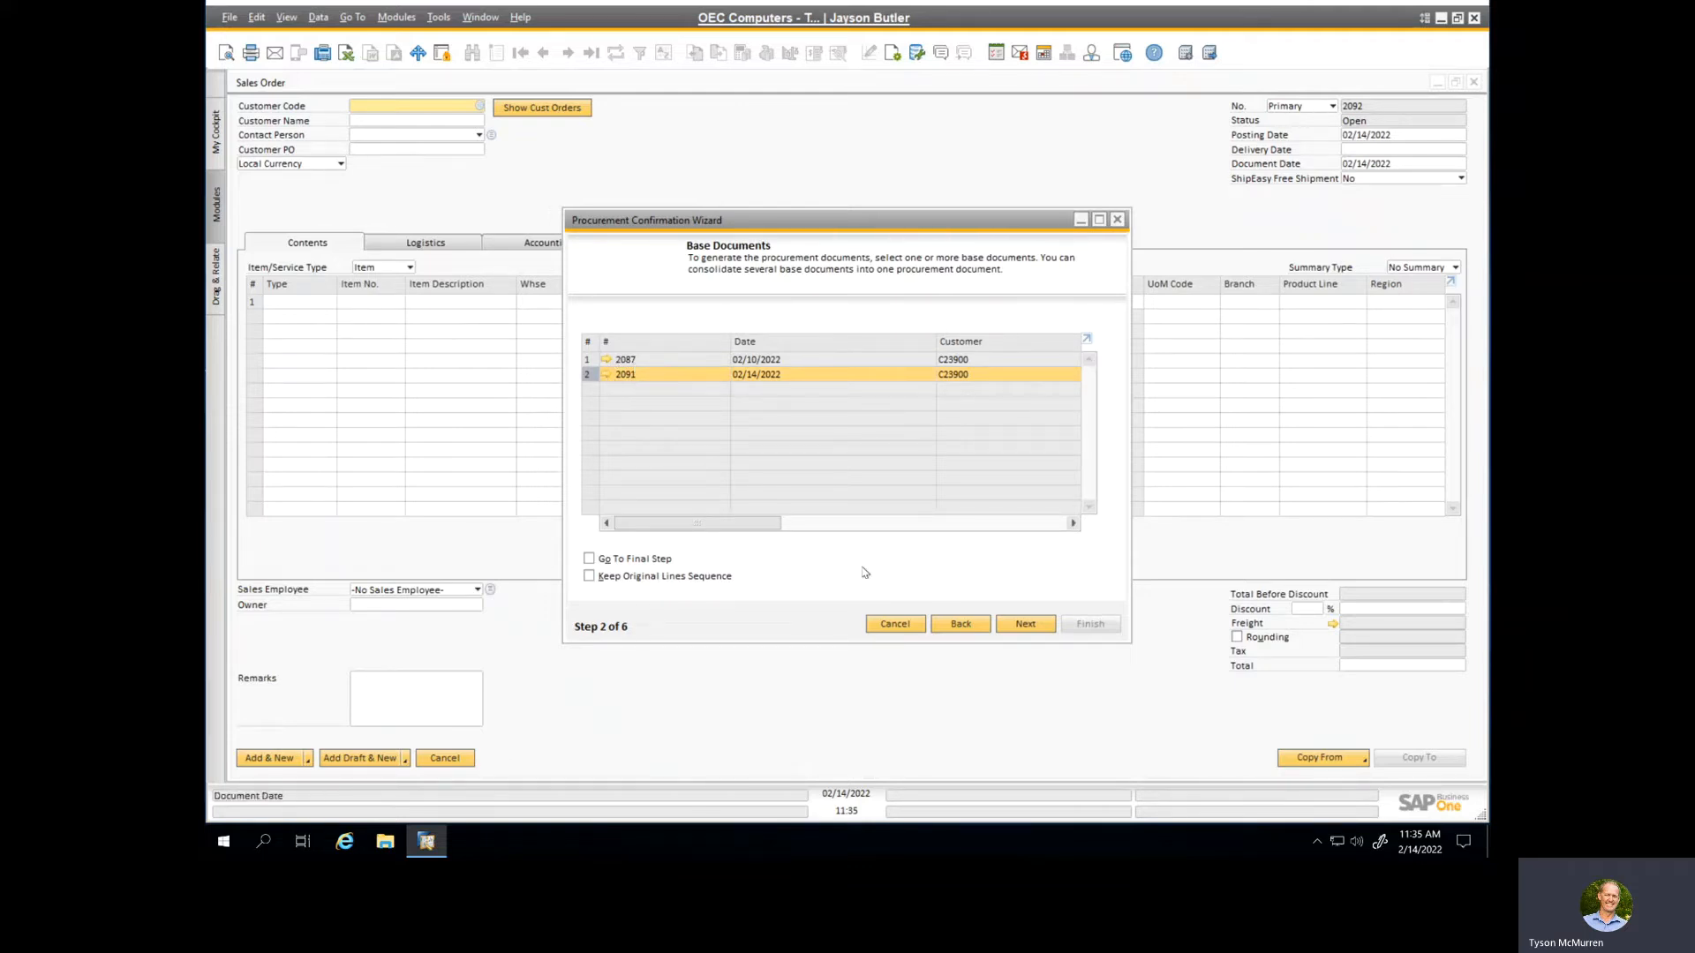
click(1025, 624)
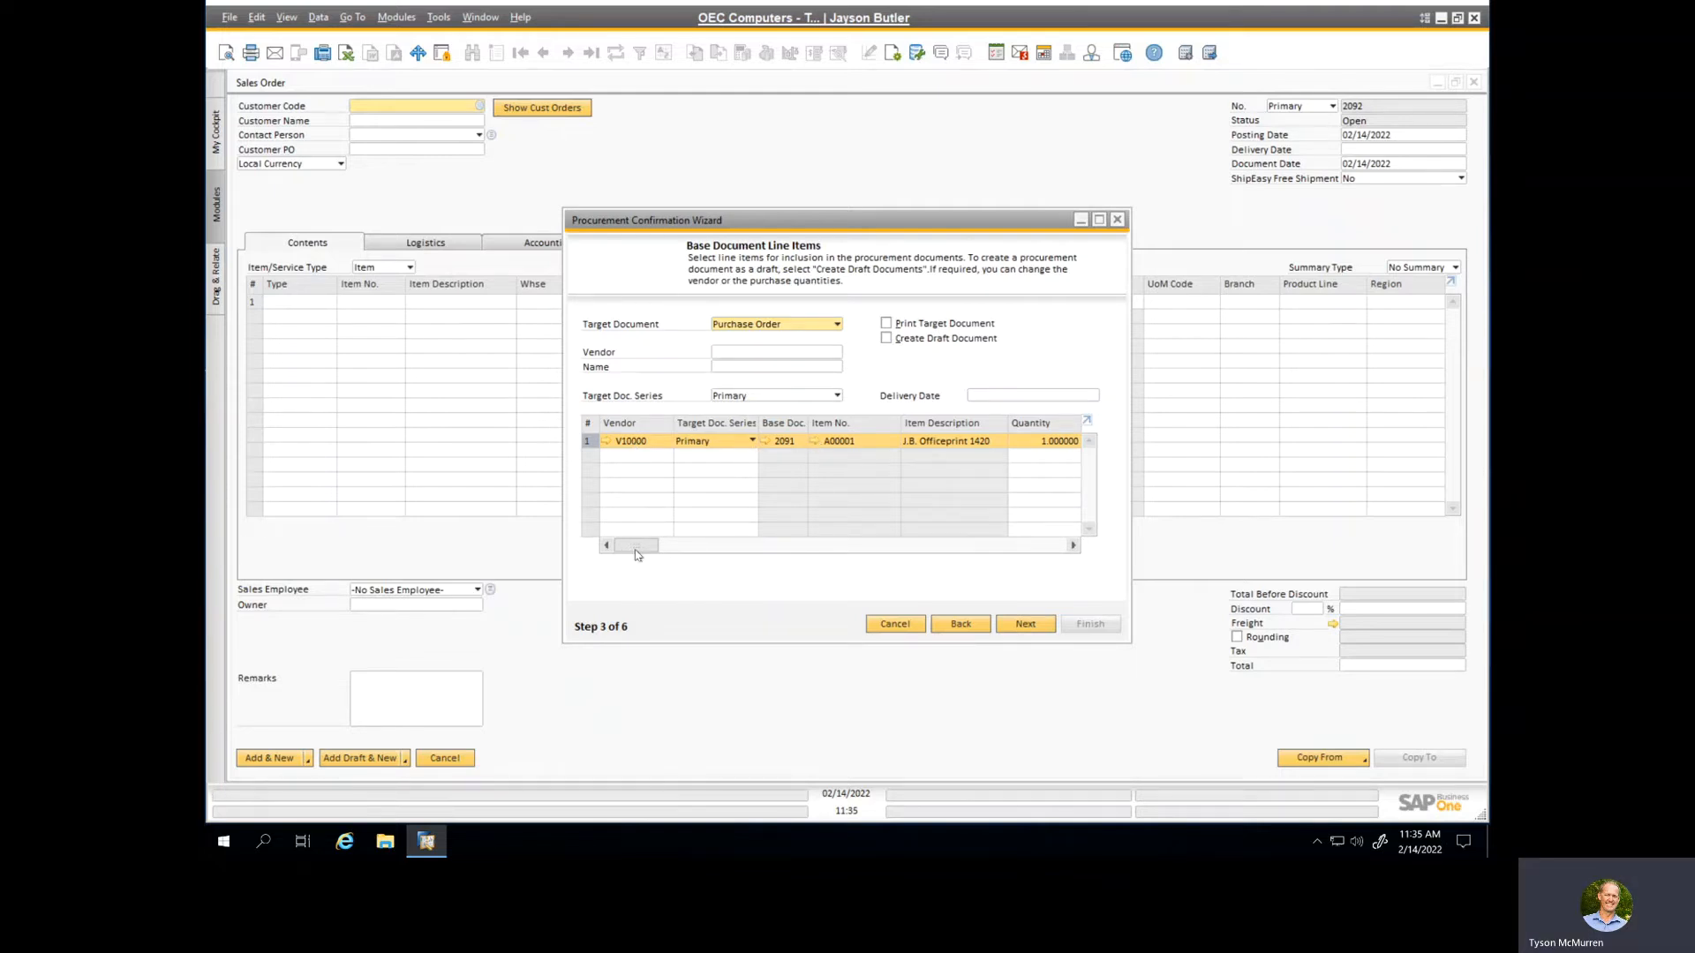
mouse_move(643, 546)
mouse_down()
mouse_move(715, 551)
mouse_move(646, 551)
mouse_up()
click(1021, 625)
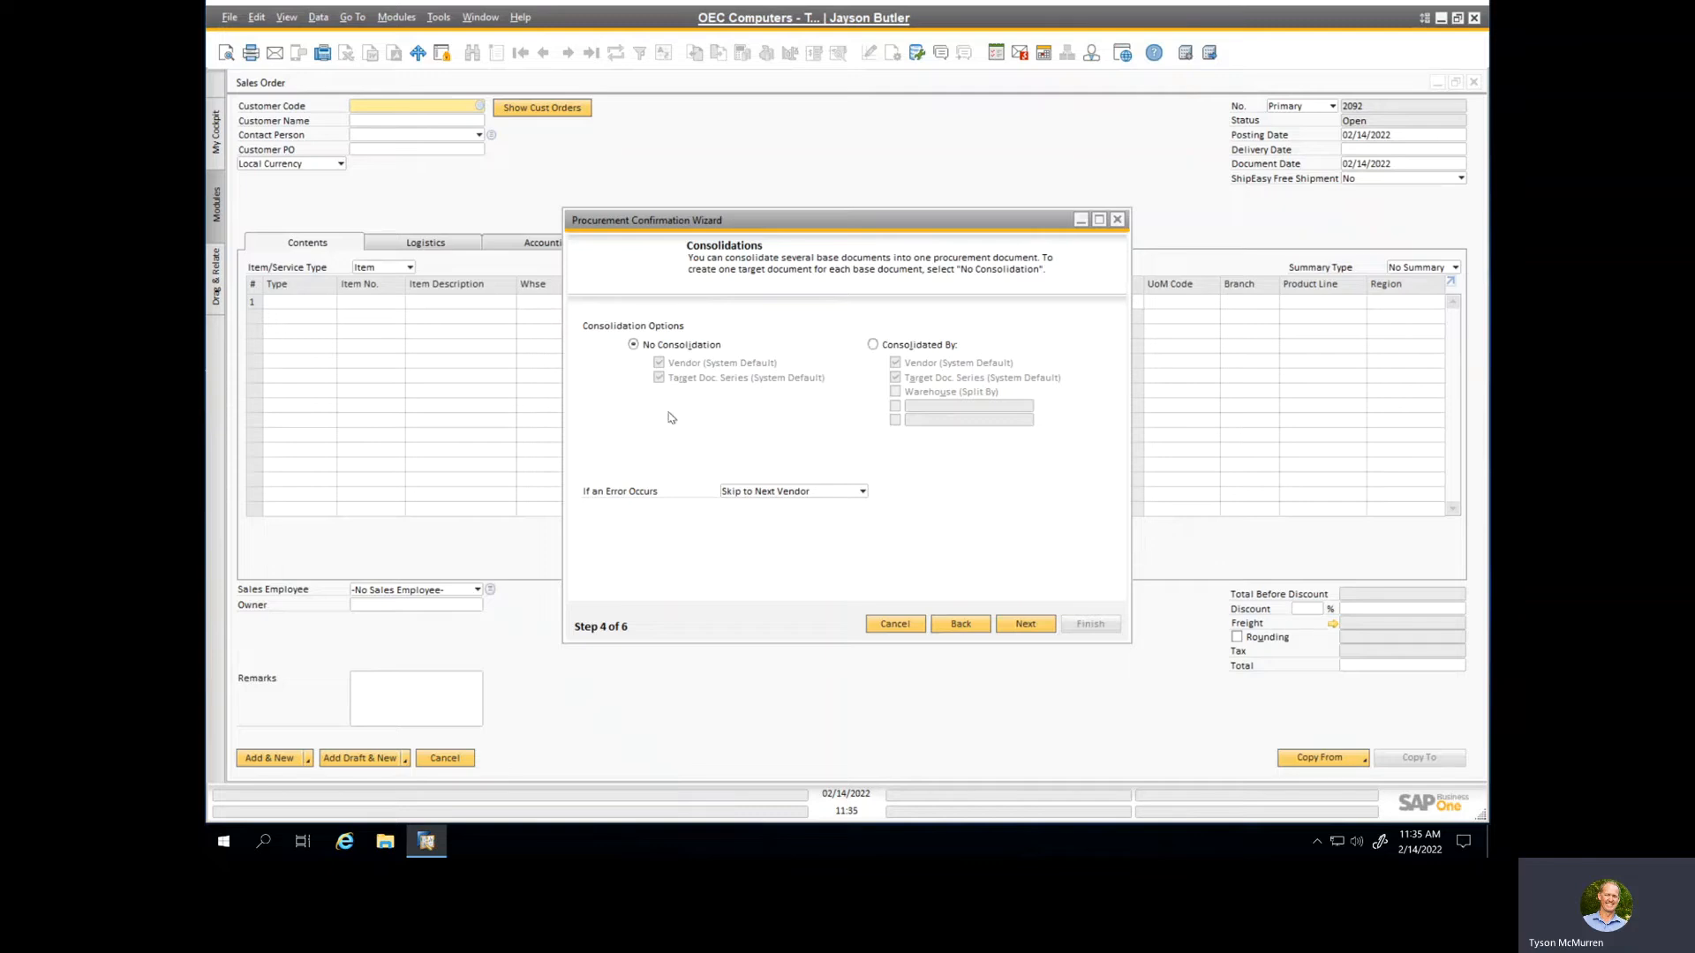
click(1024, 627)
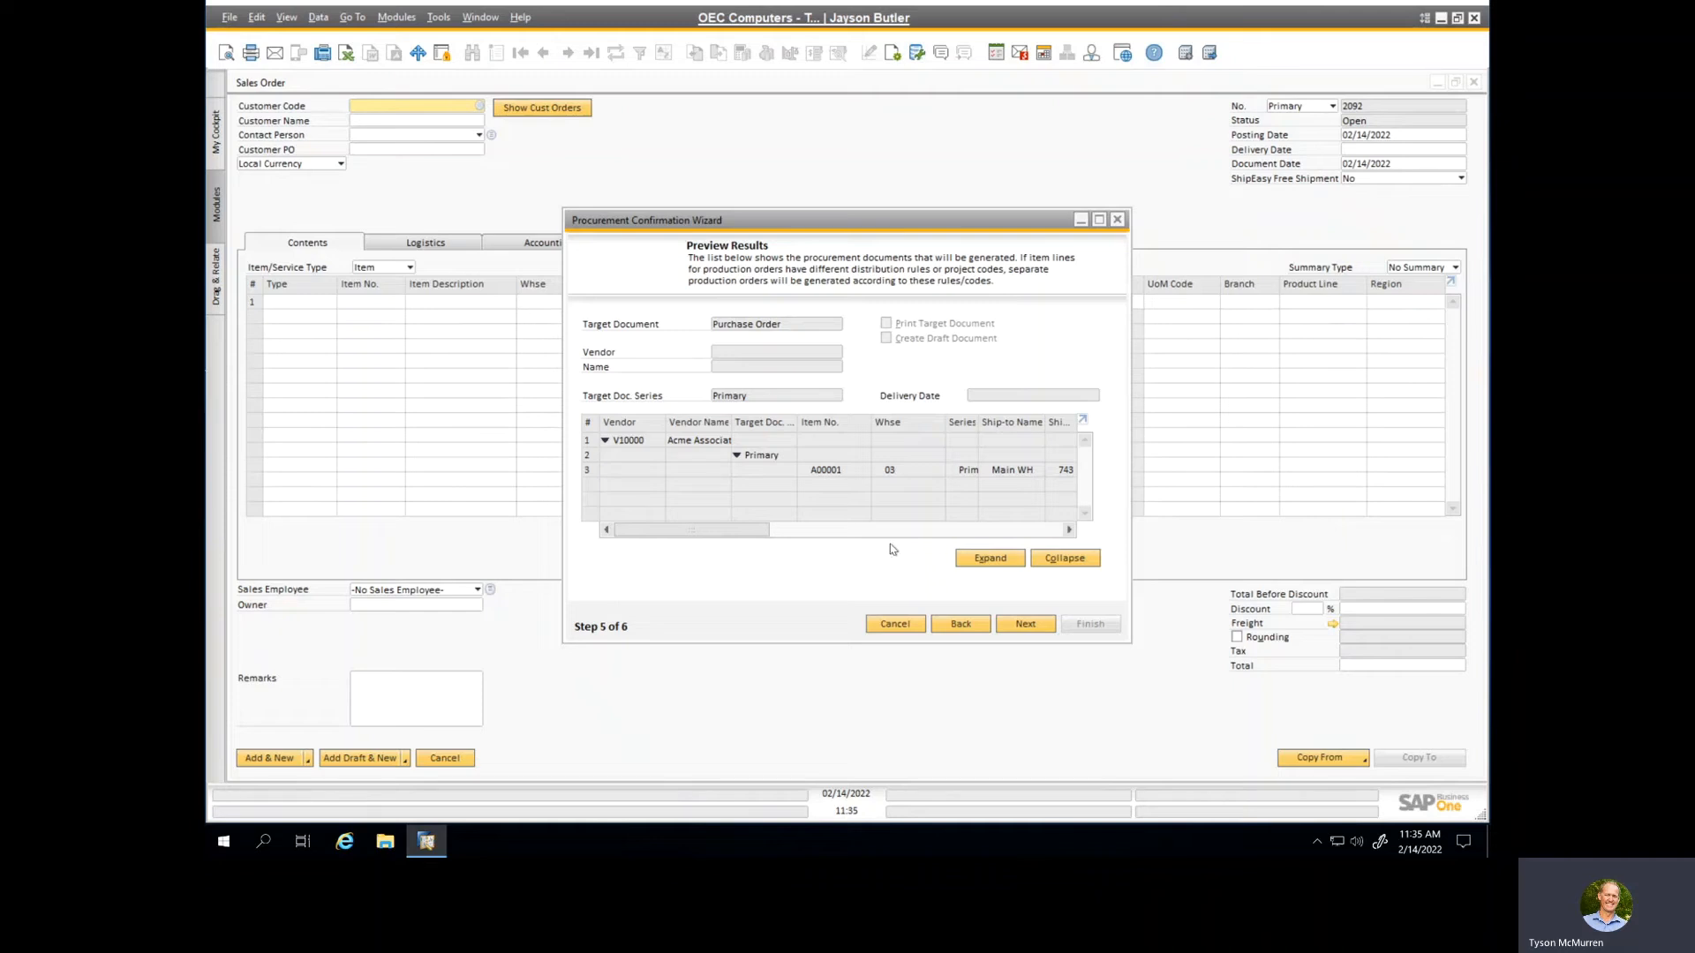
click(1022, 627)
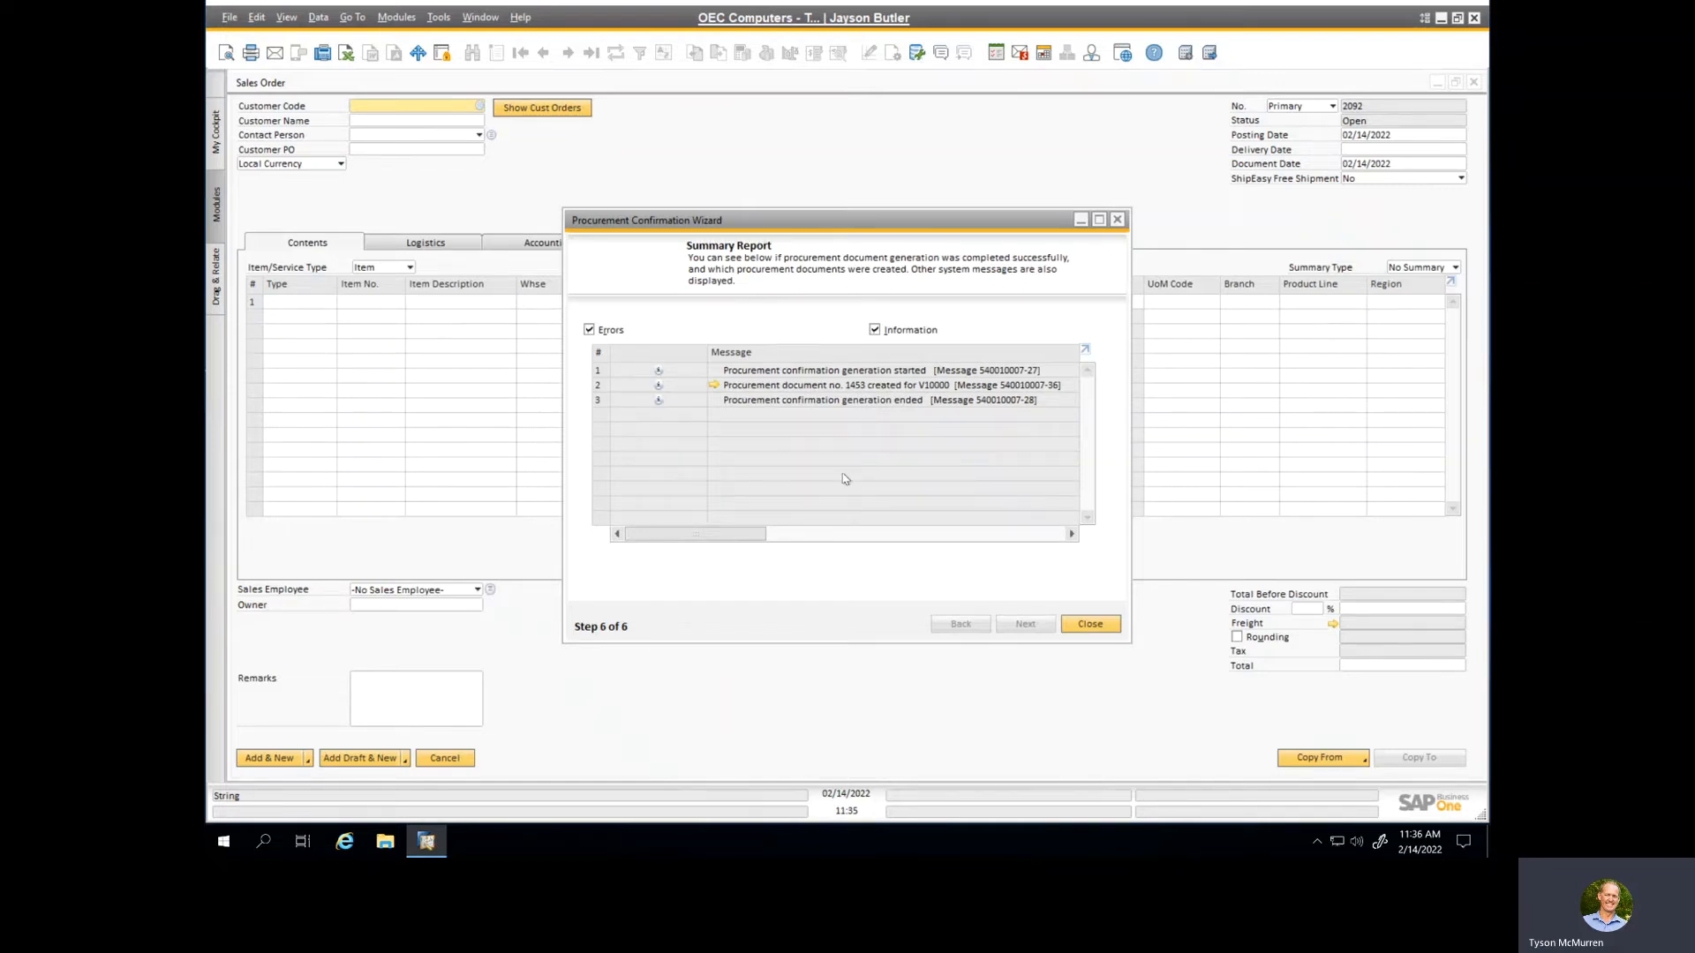
Step: Open the generated purchase order from the summary report, examine its contents and logistics details, and view its relationship map
click(714, 386)
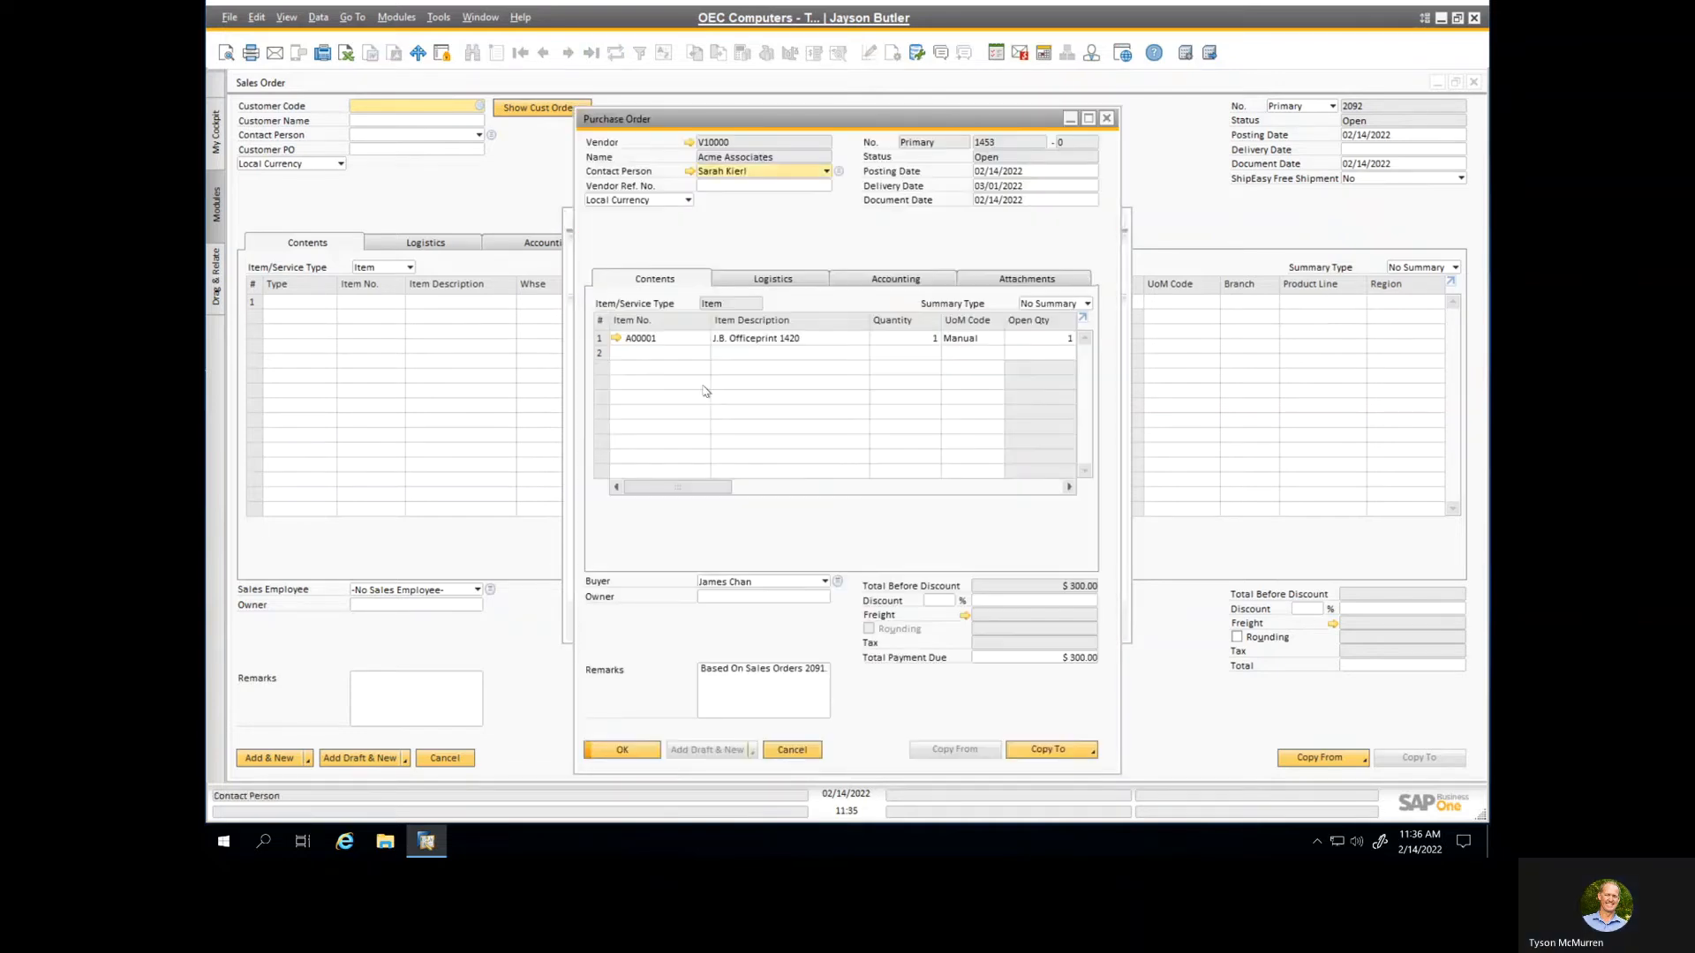
click(1091, 124)
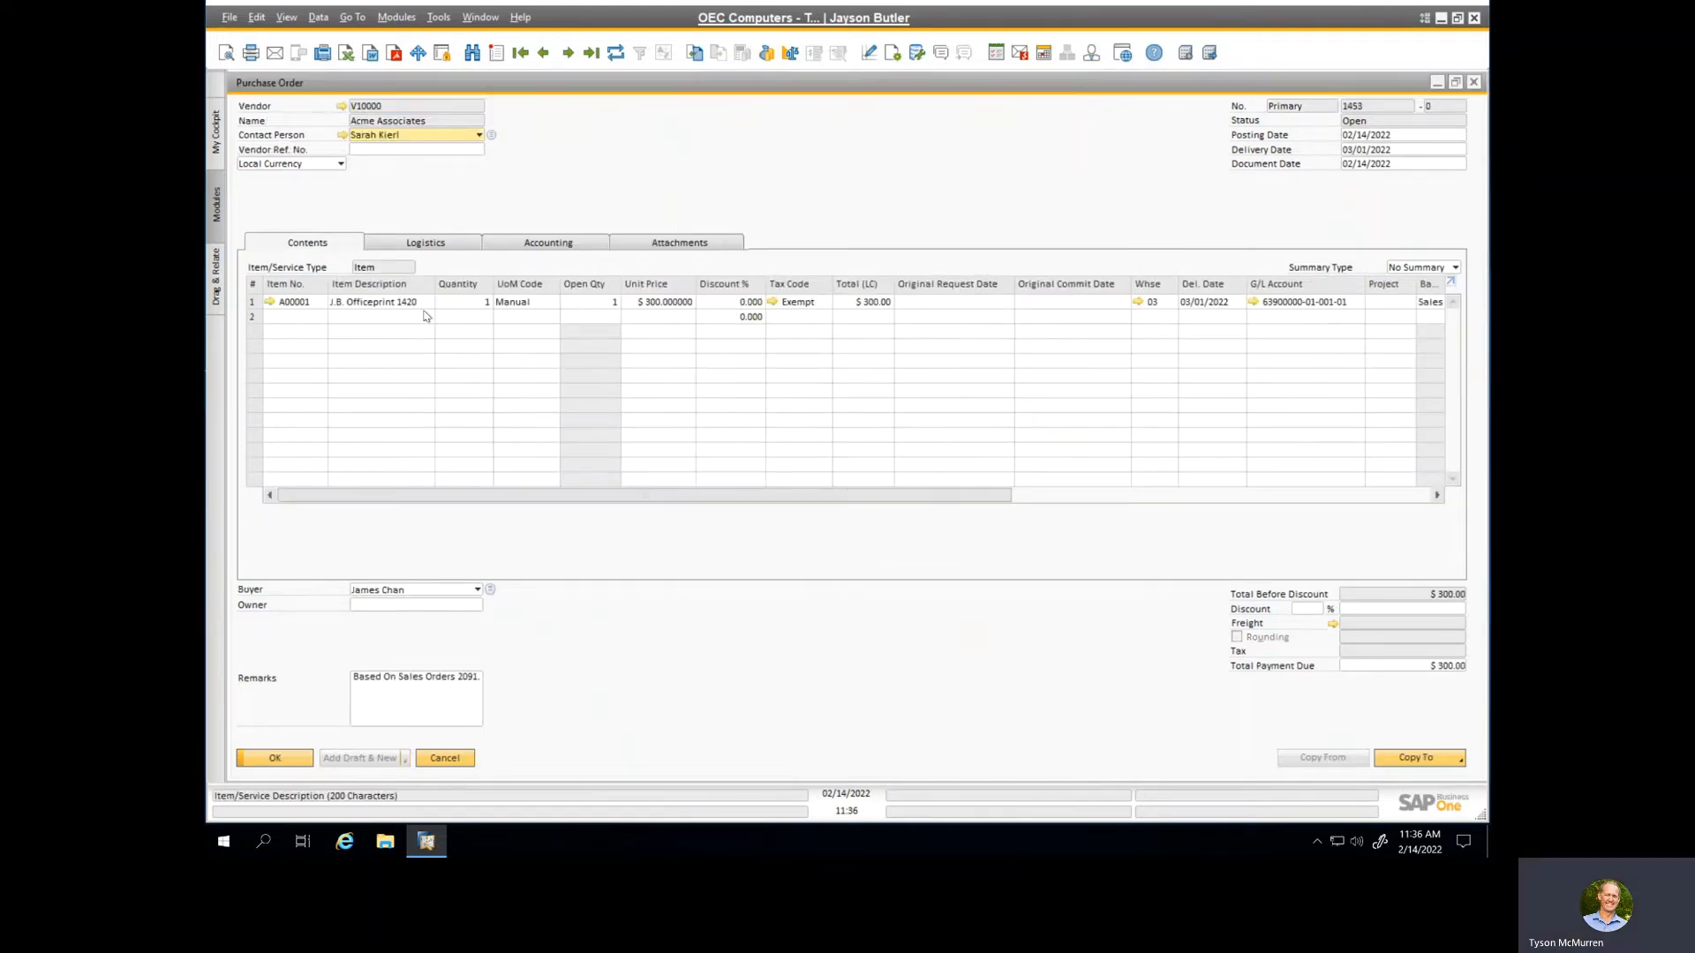
click(452, 246)
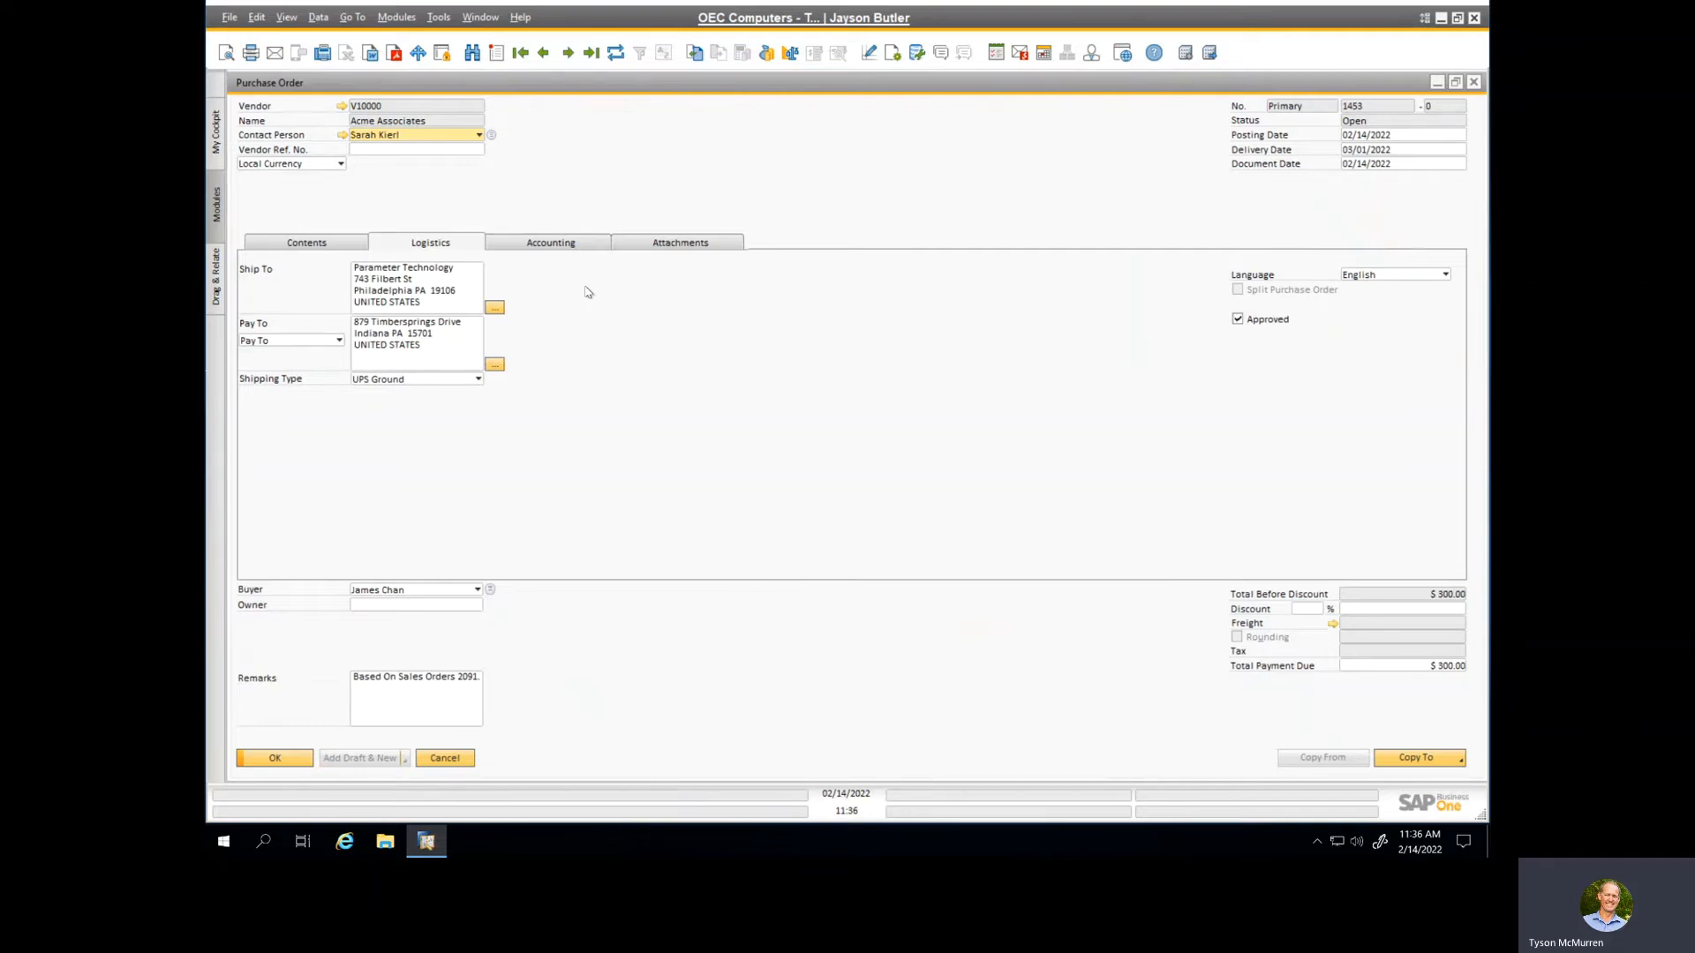
right_click(832, 192)
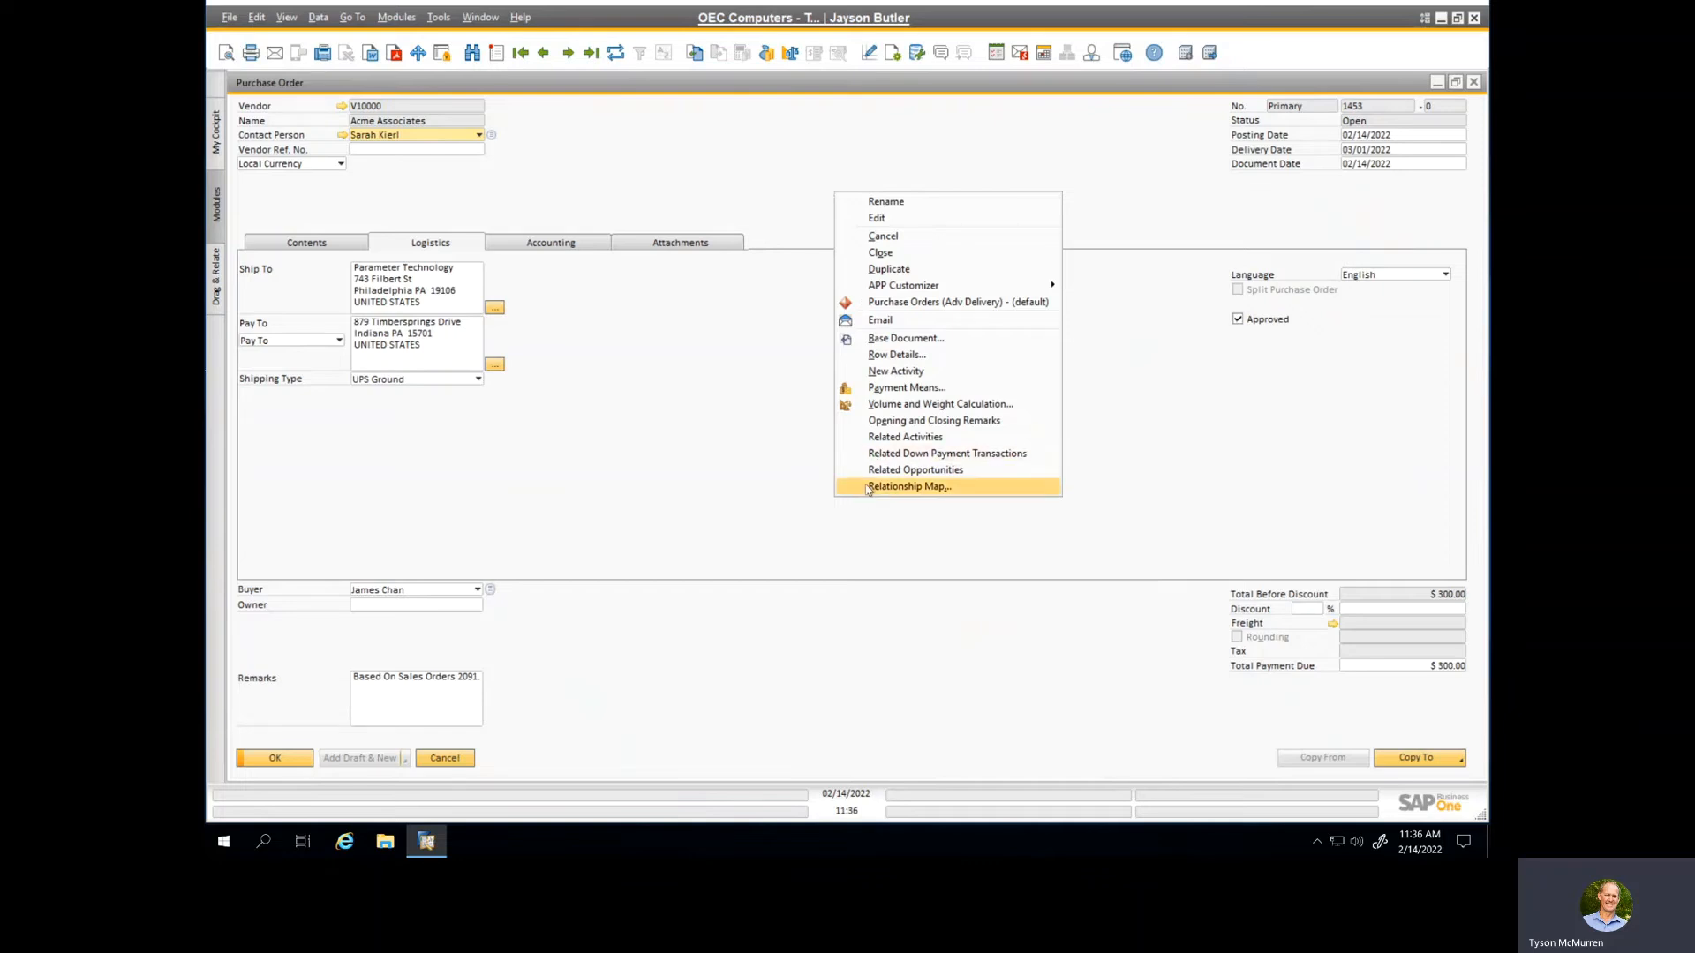
click(909, 486)
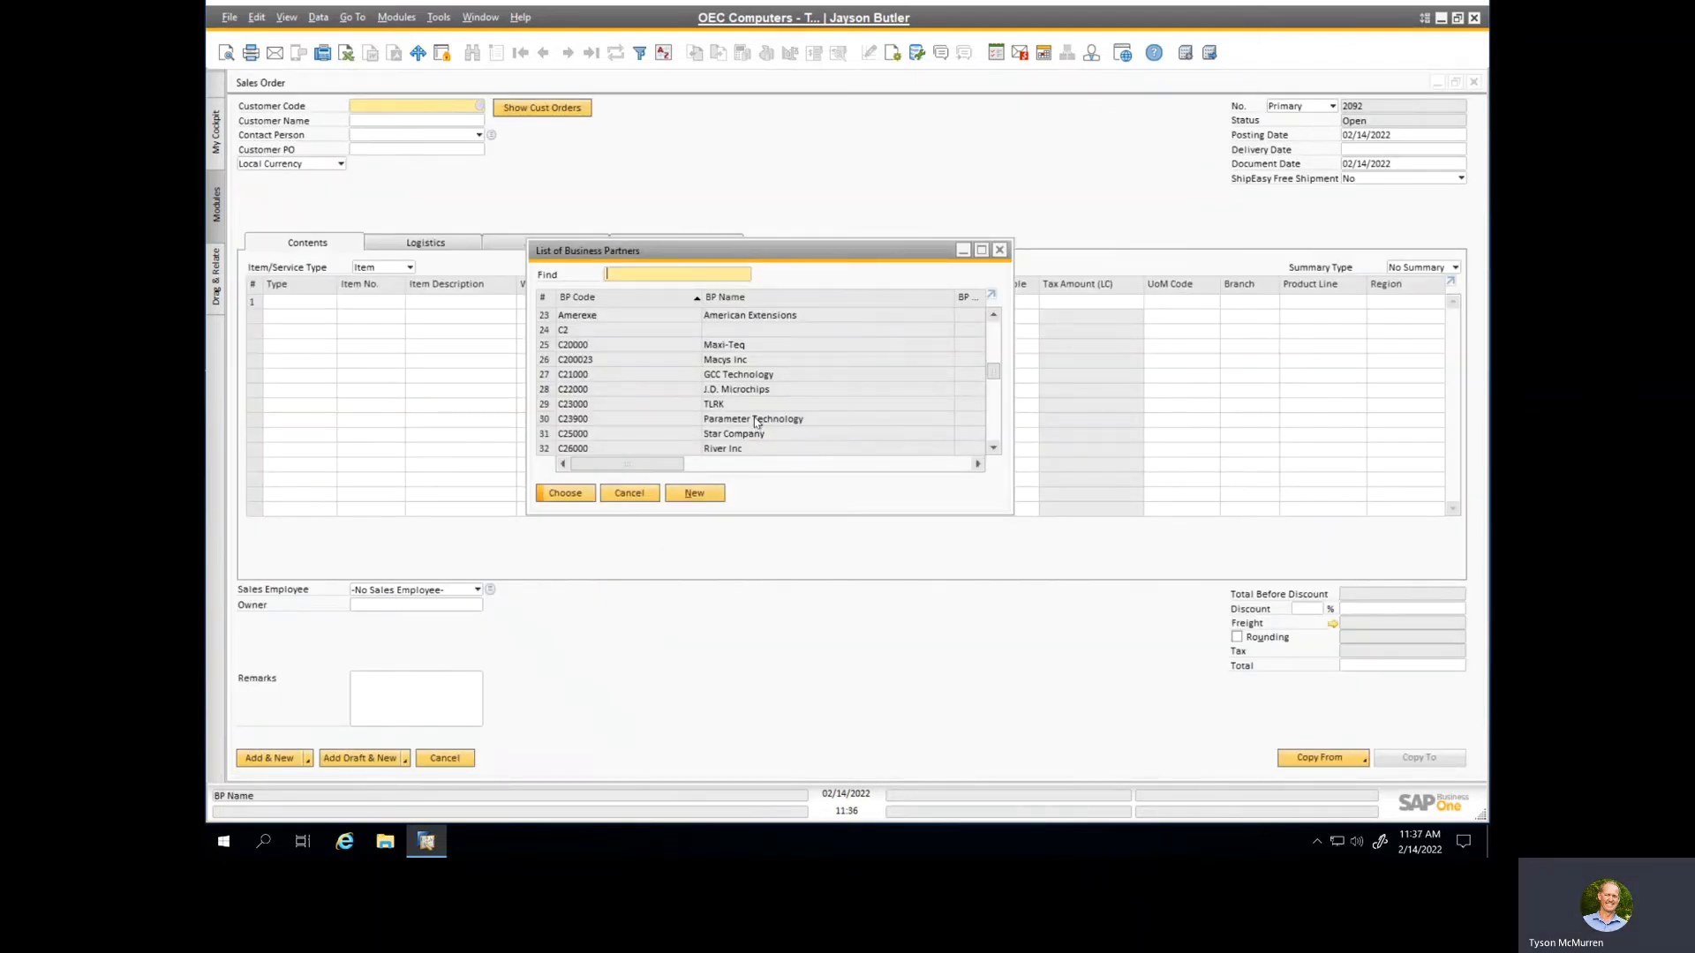
Step: Start a new sales order for Parameter Technology and add item A00001, J.B. Officeprint 1420
click(756, 421)
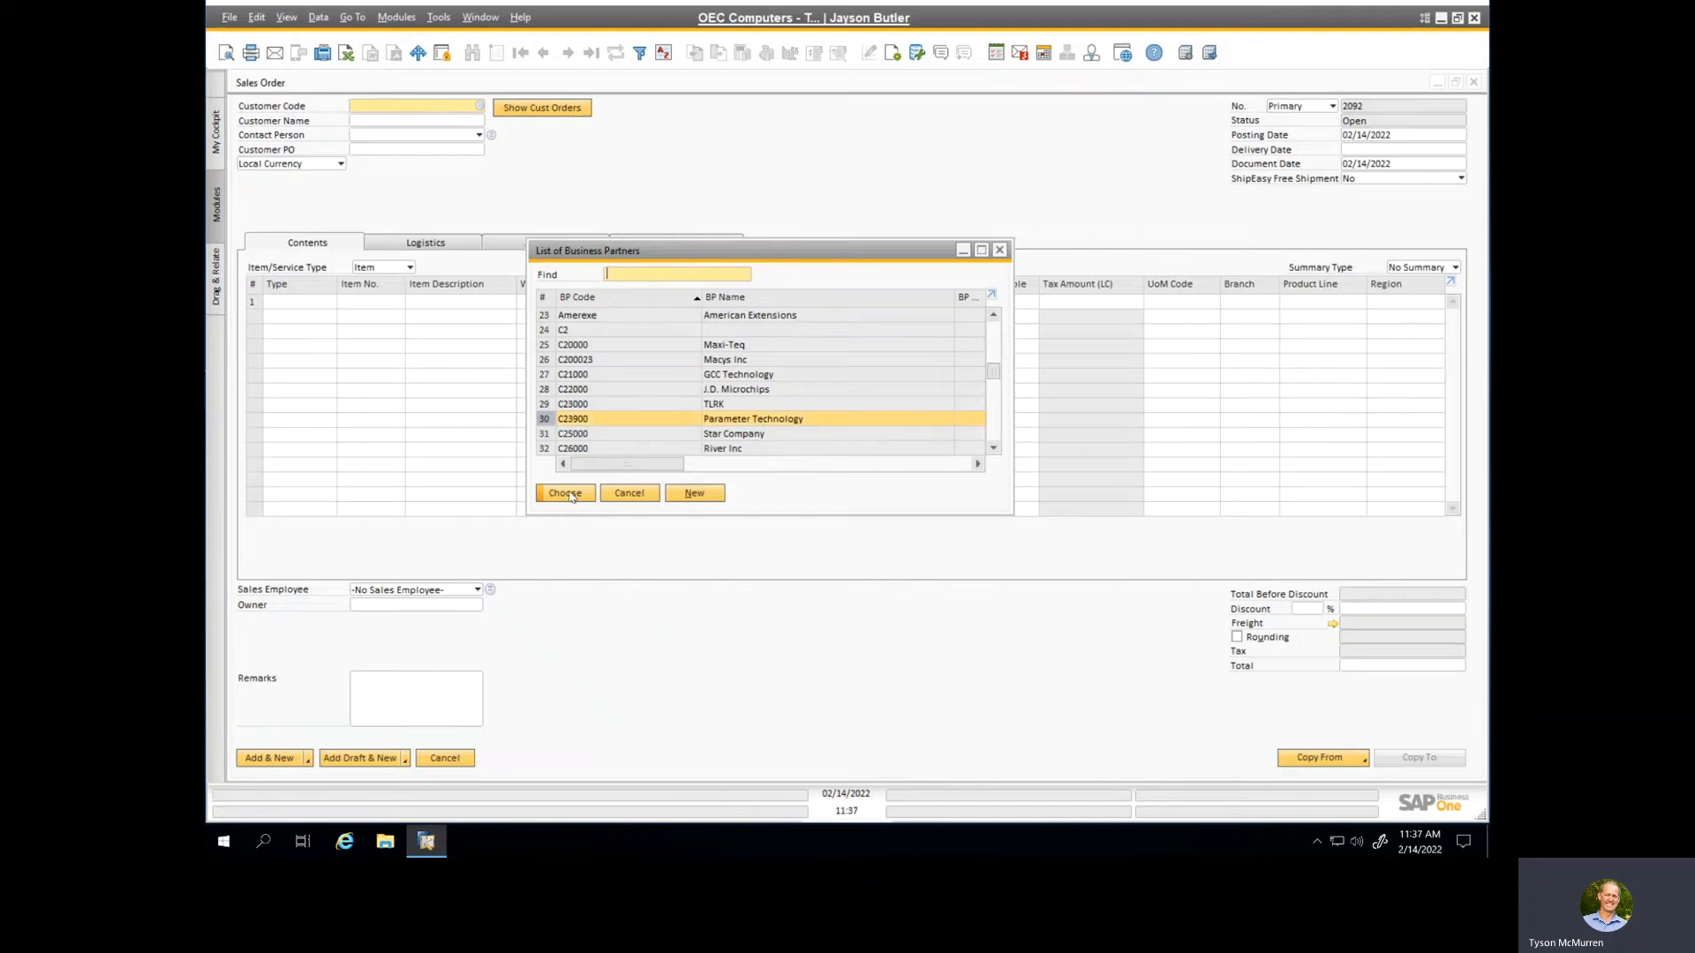
click(566, 494)
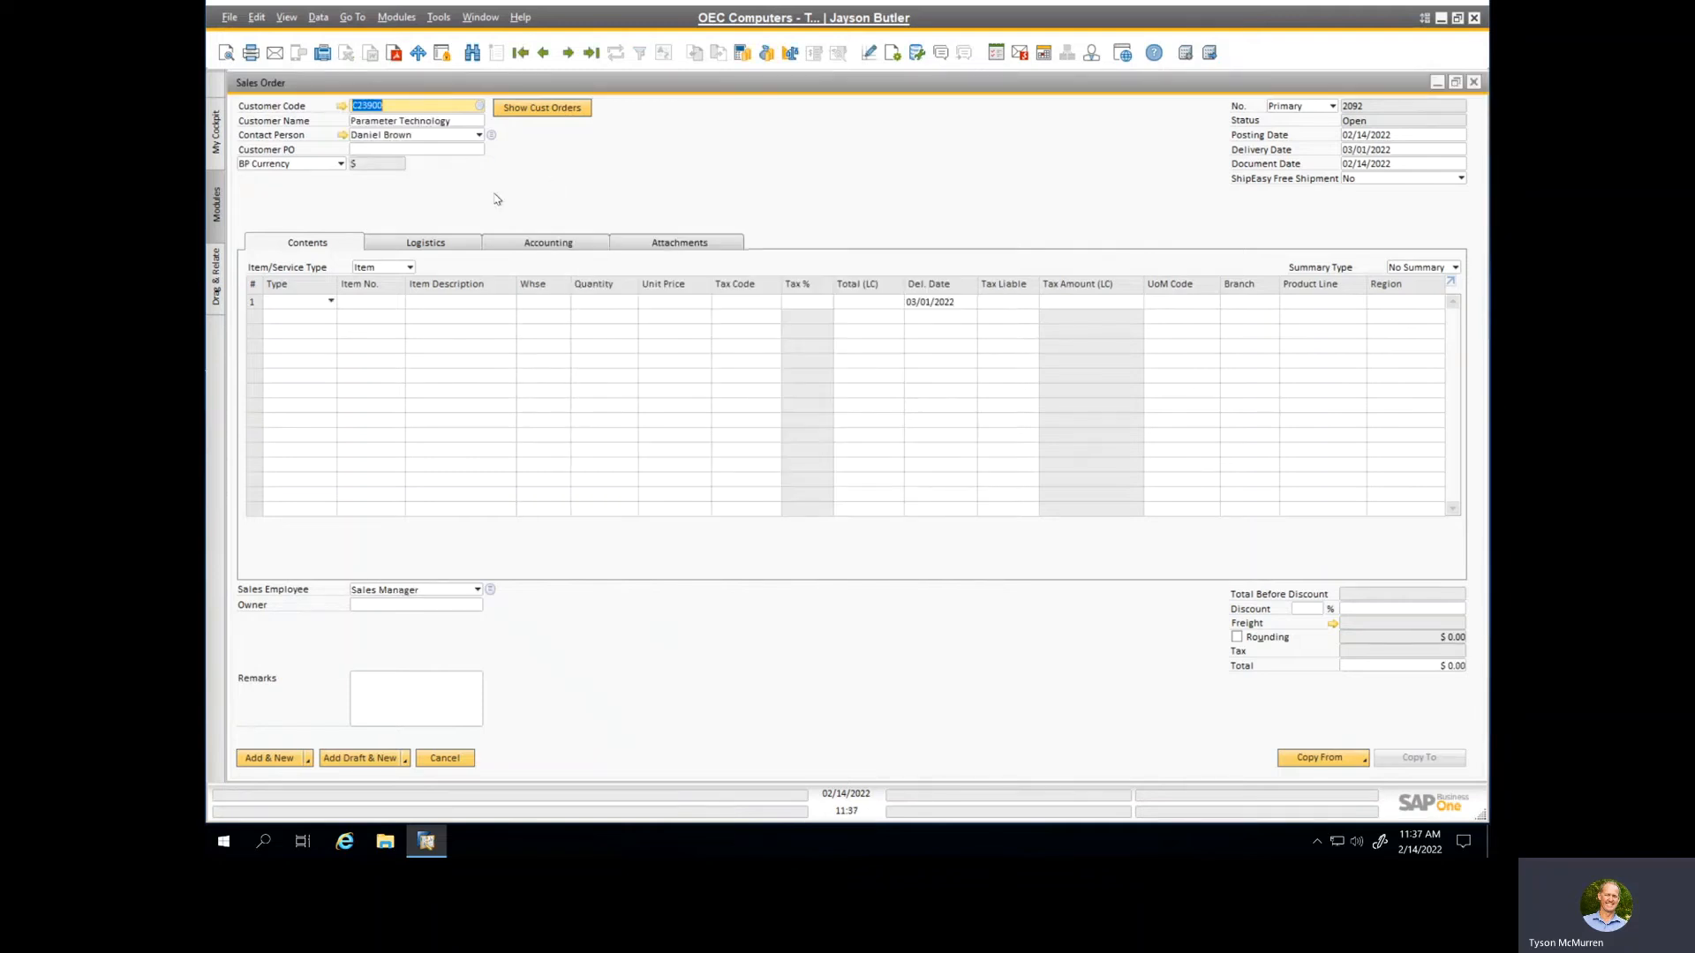
click(374, 303)
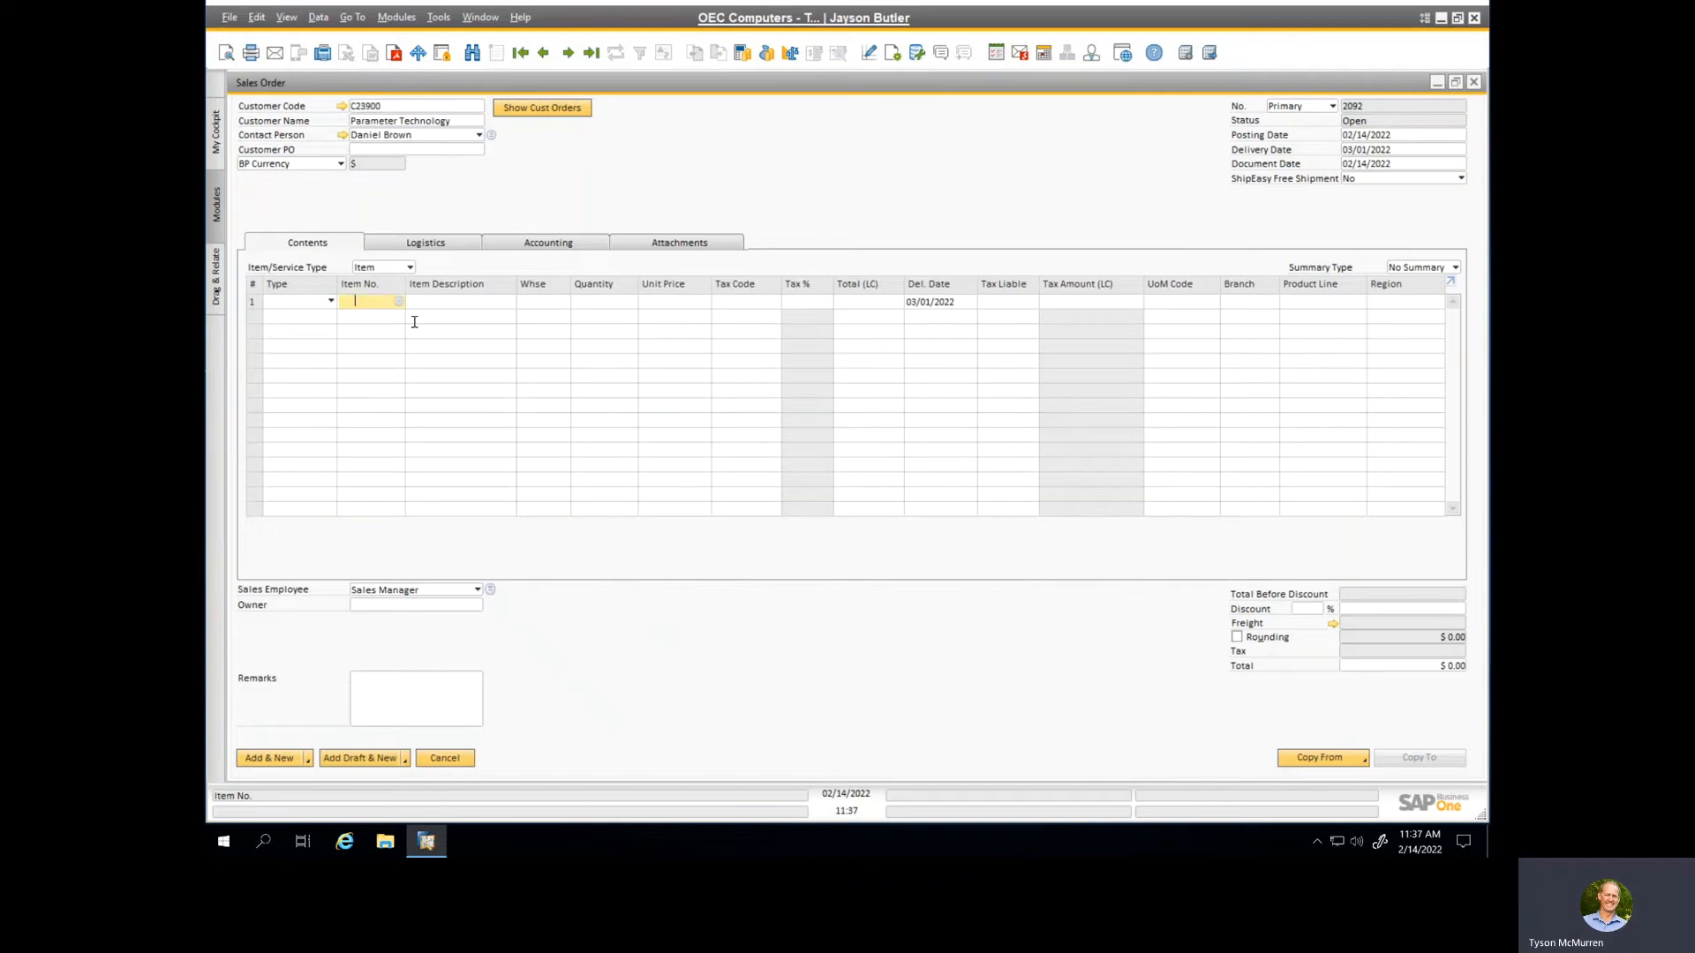
text(a)
key(Tab)
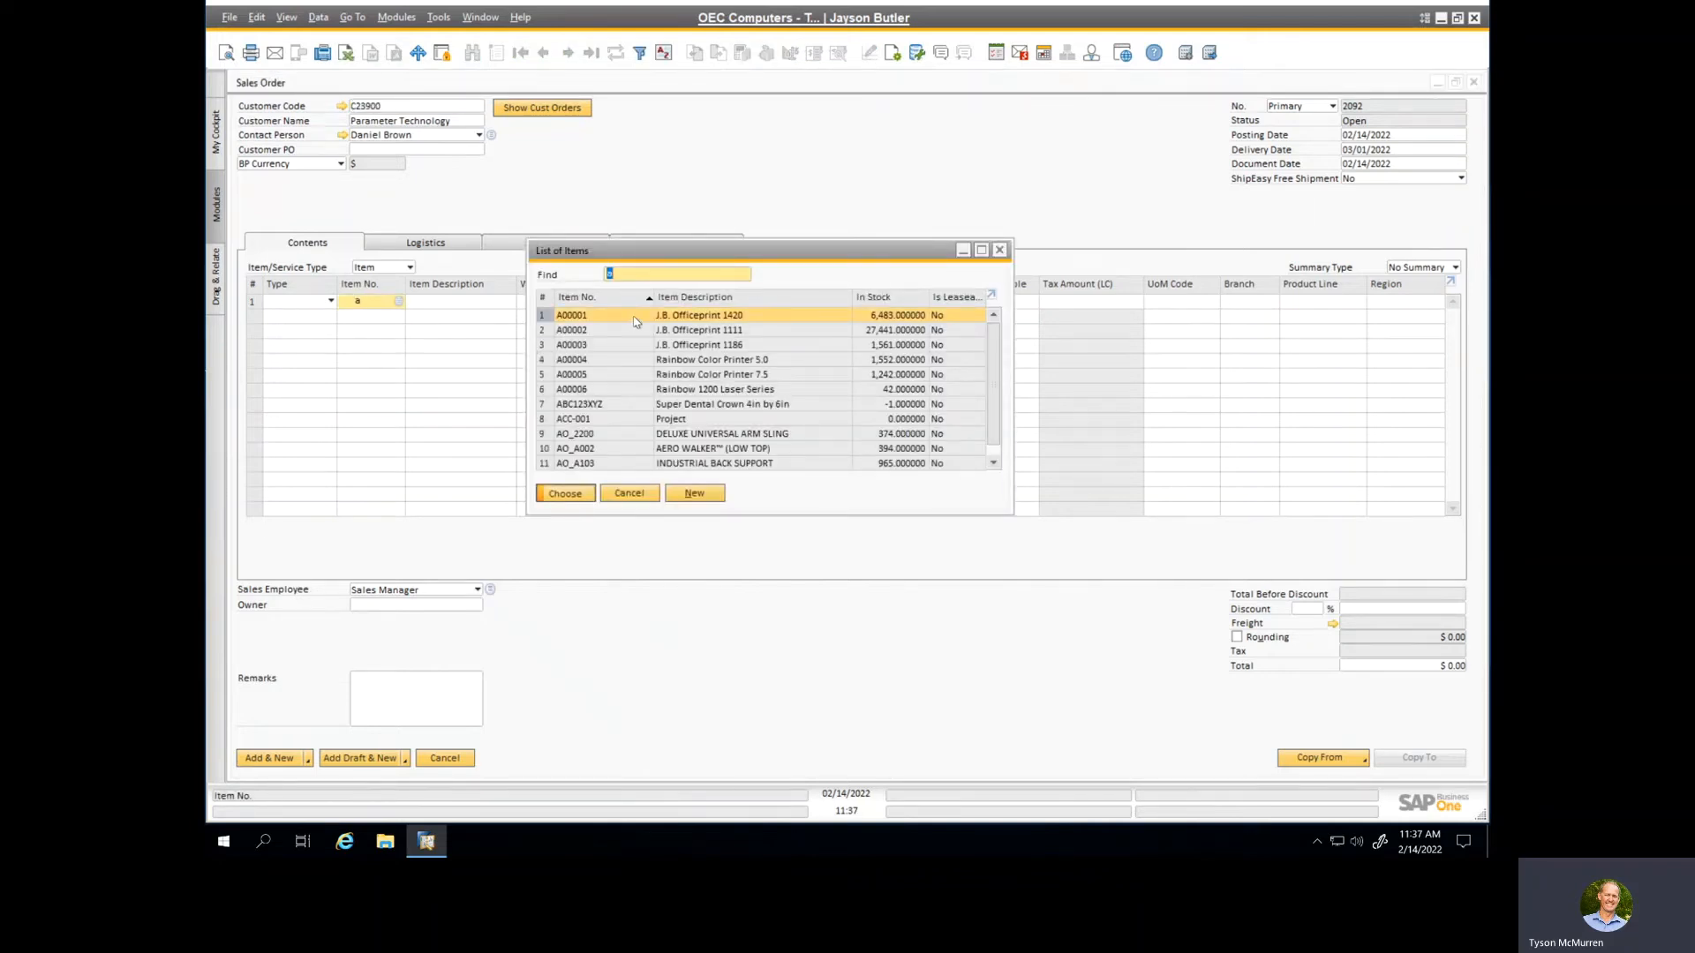
double_click(642, 311)
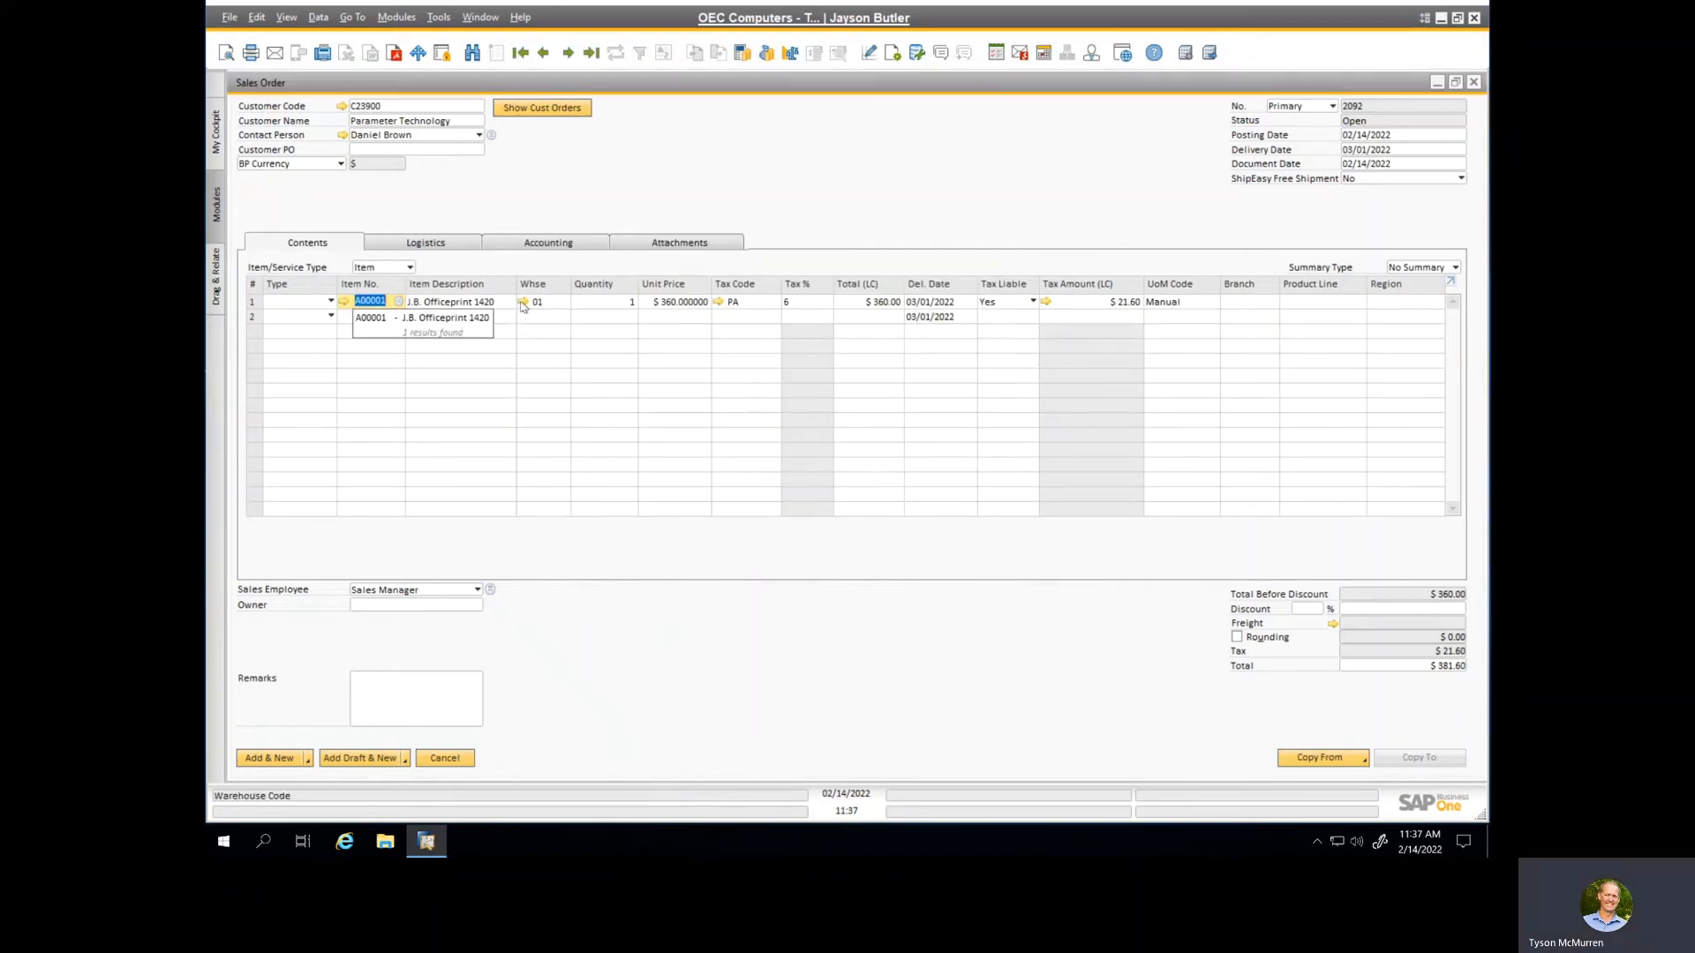
Step: Enable Procure Non Drop-Ship Items in place of Procure Drop-Ship Items in the order's logistics details, and add the order
click(446, 244)
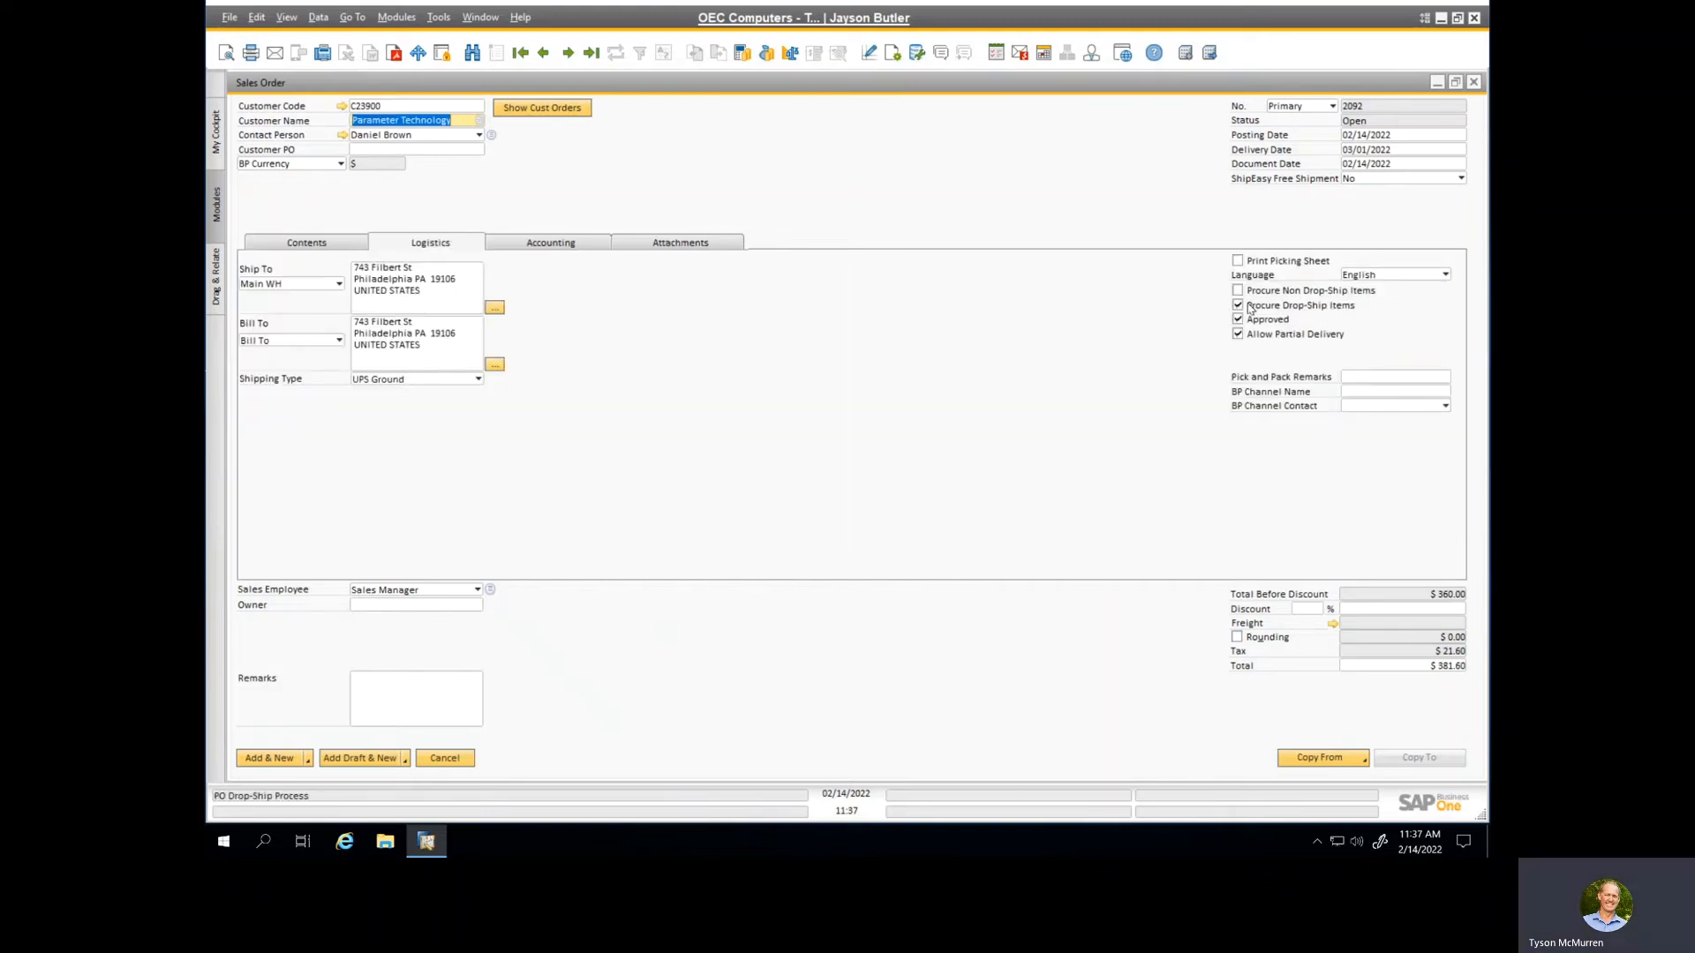
click(1237, 292)
click(1237, 290)
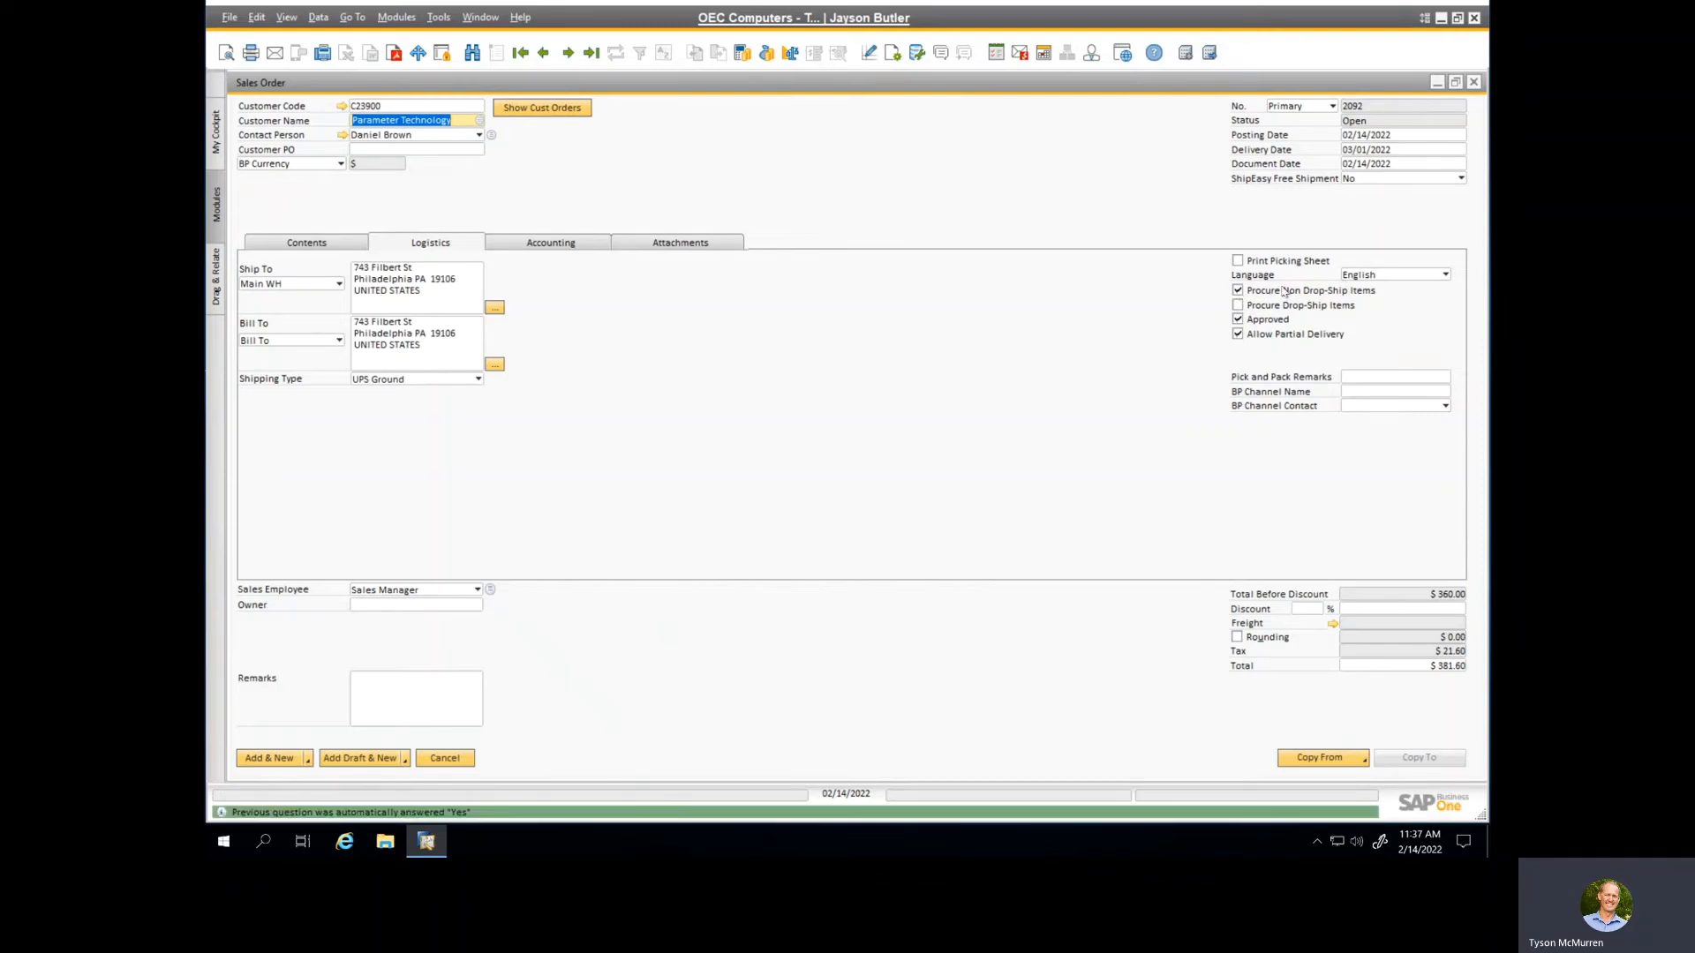
click(258, 760)
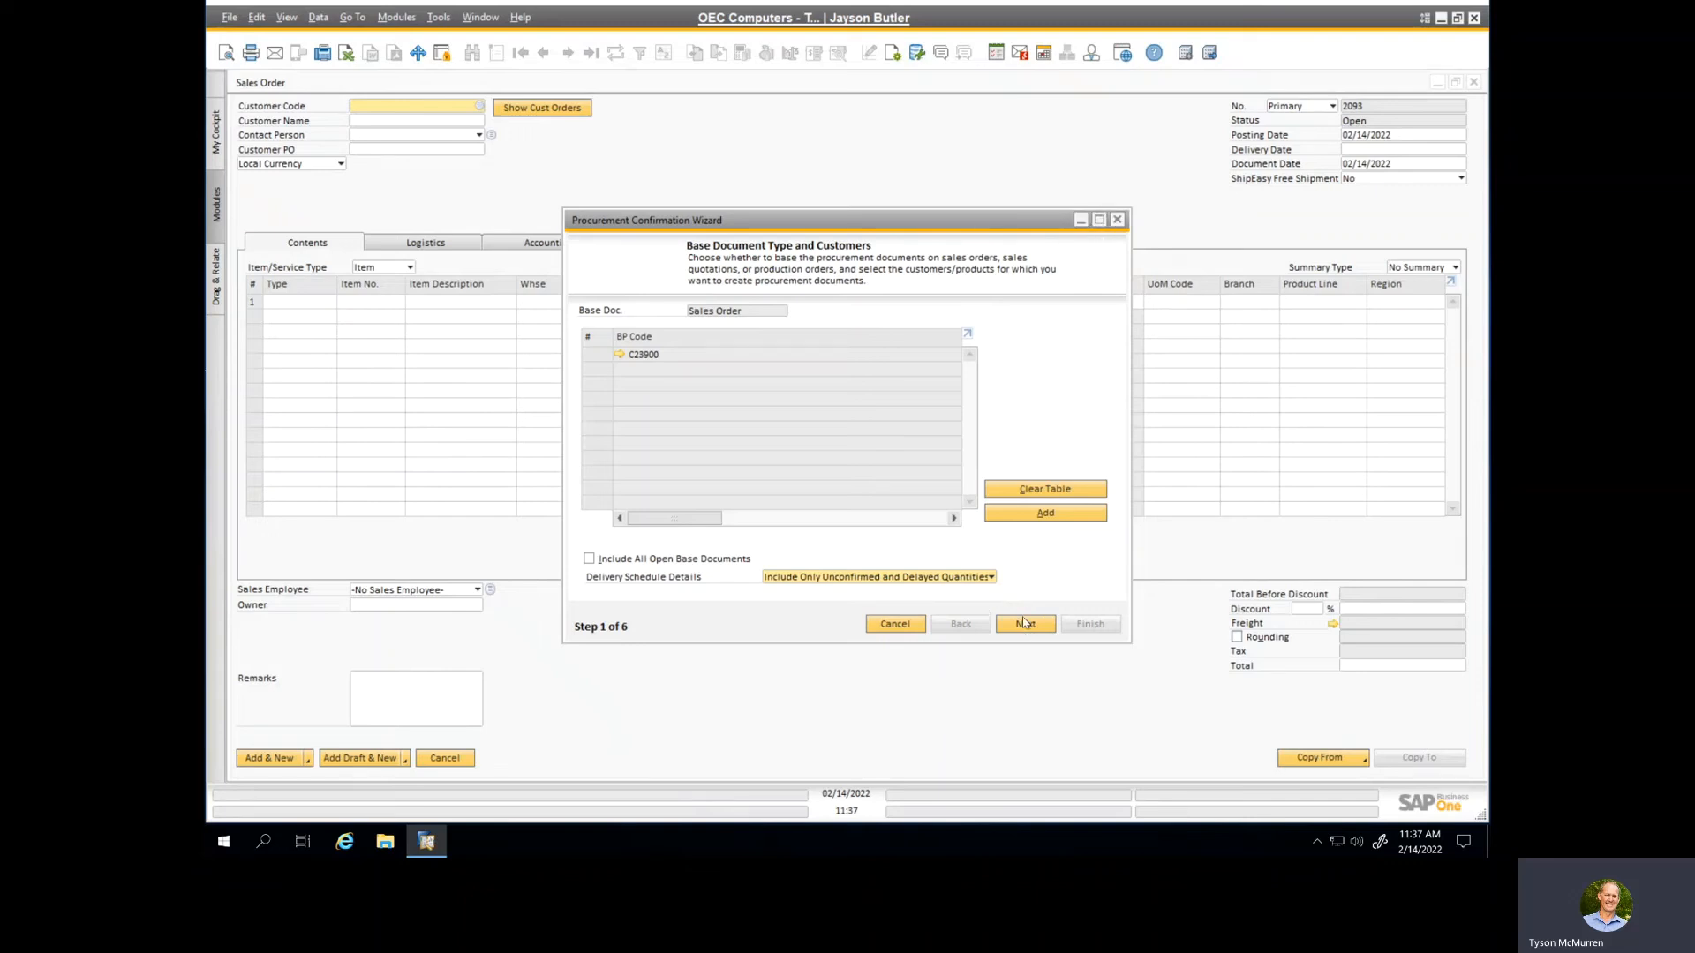
Step: Generate a purchase order from the new non drop-ship sales order with No Consolidation, and open it to review its logistics details
click(1022, 624)
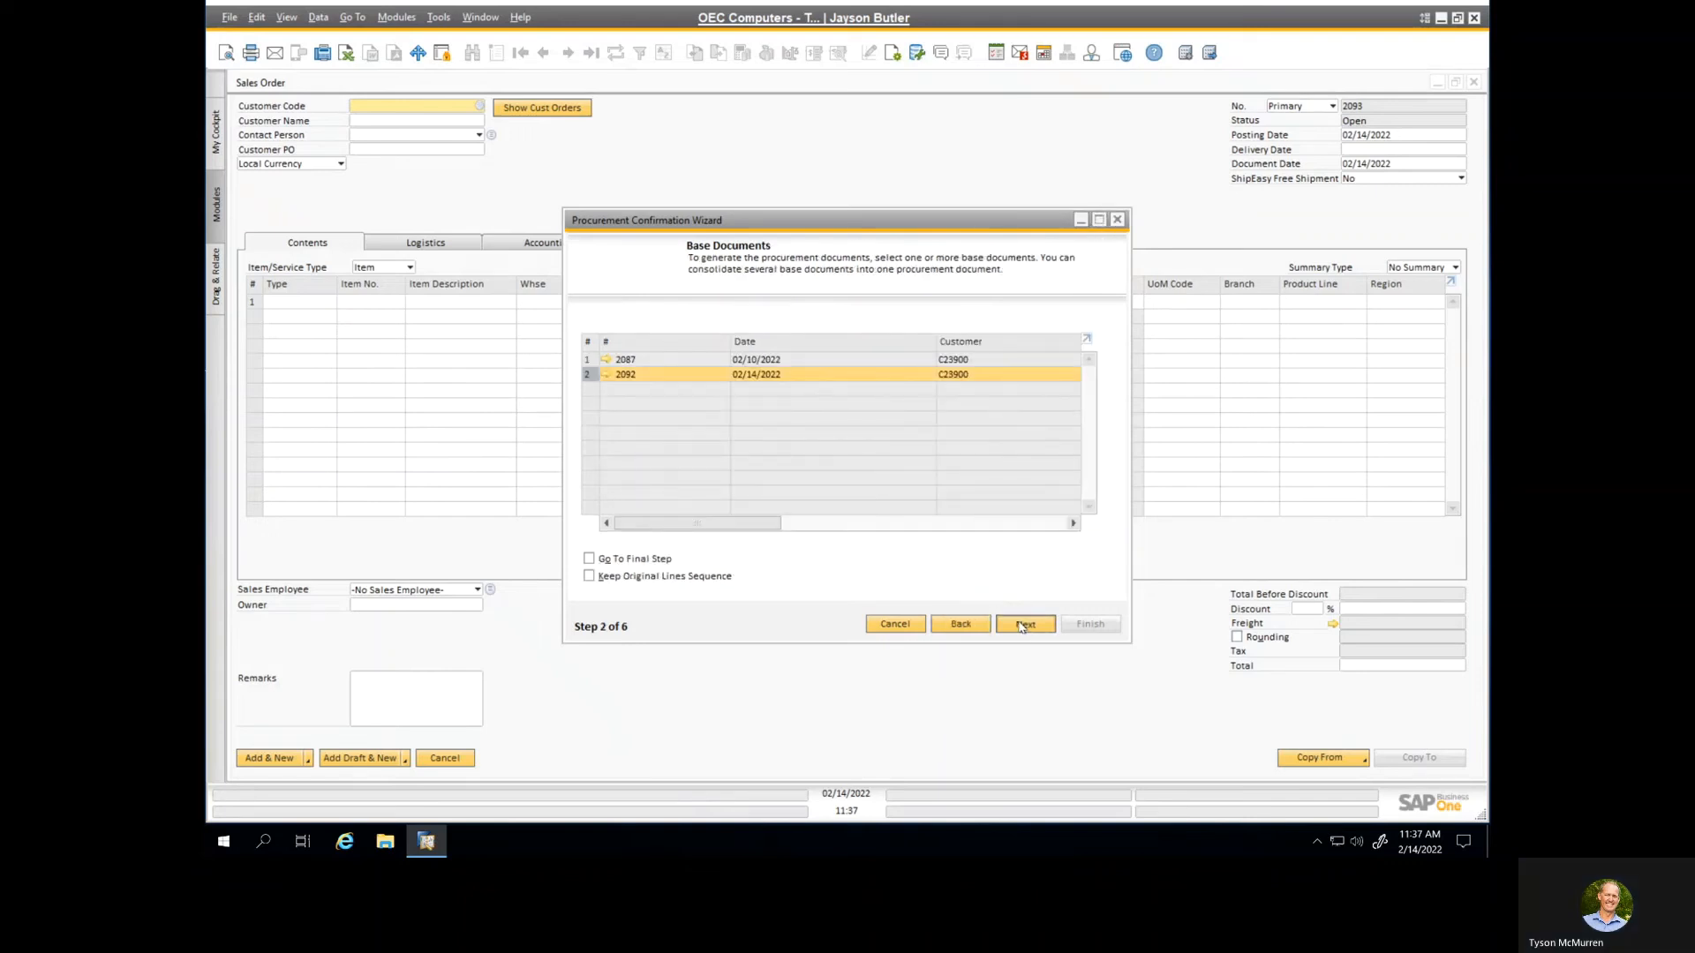
click(1022, 624)
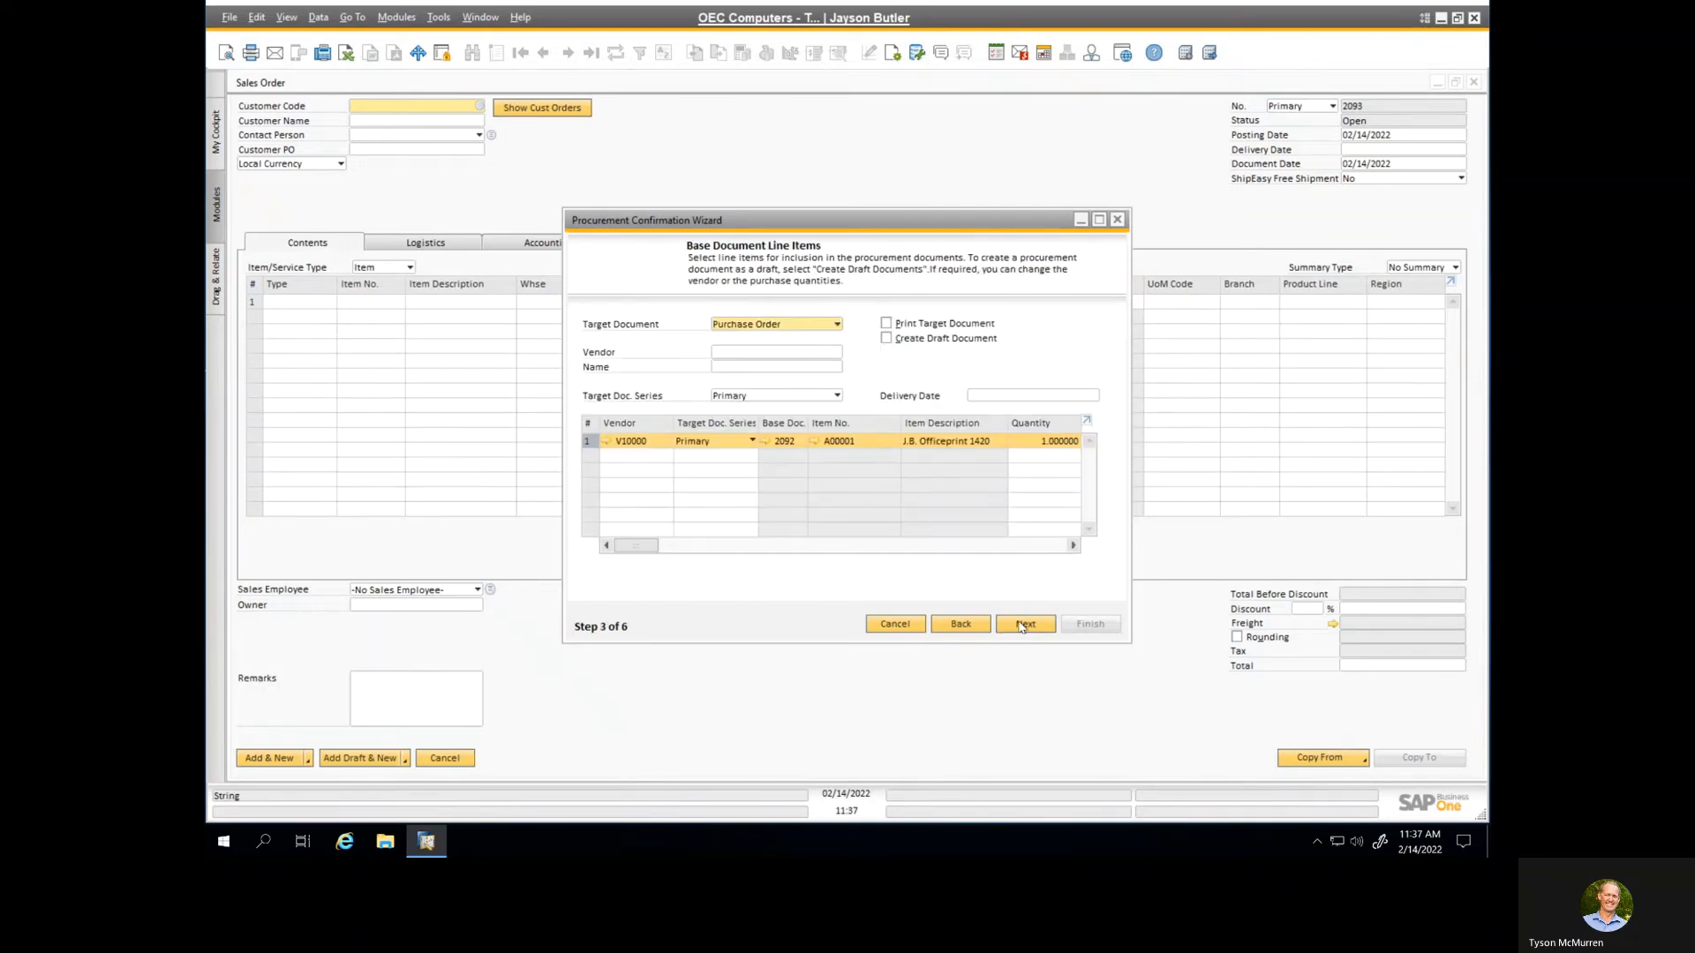
click(1022, 624)
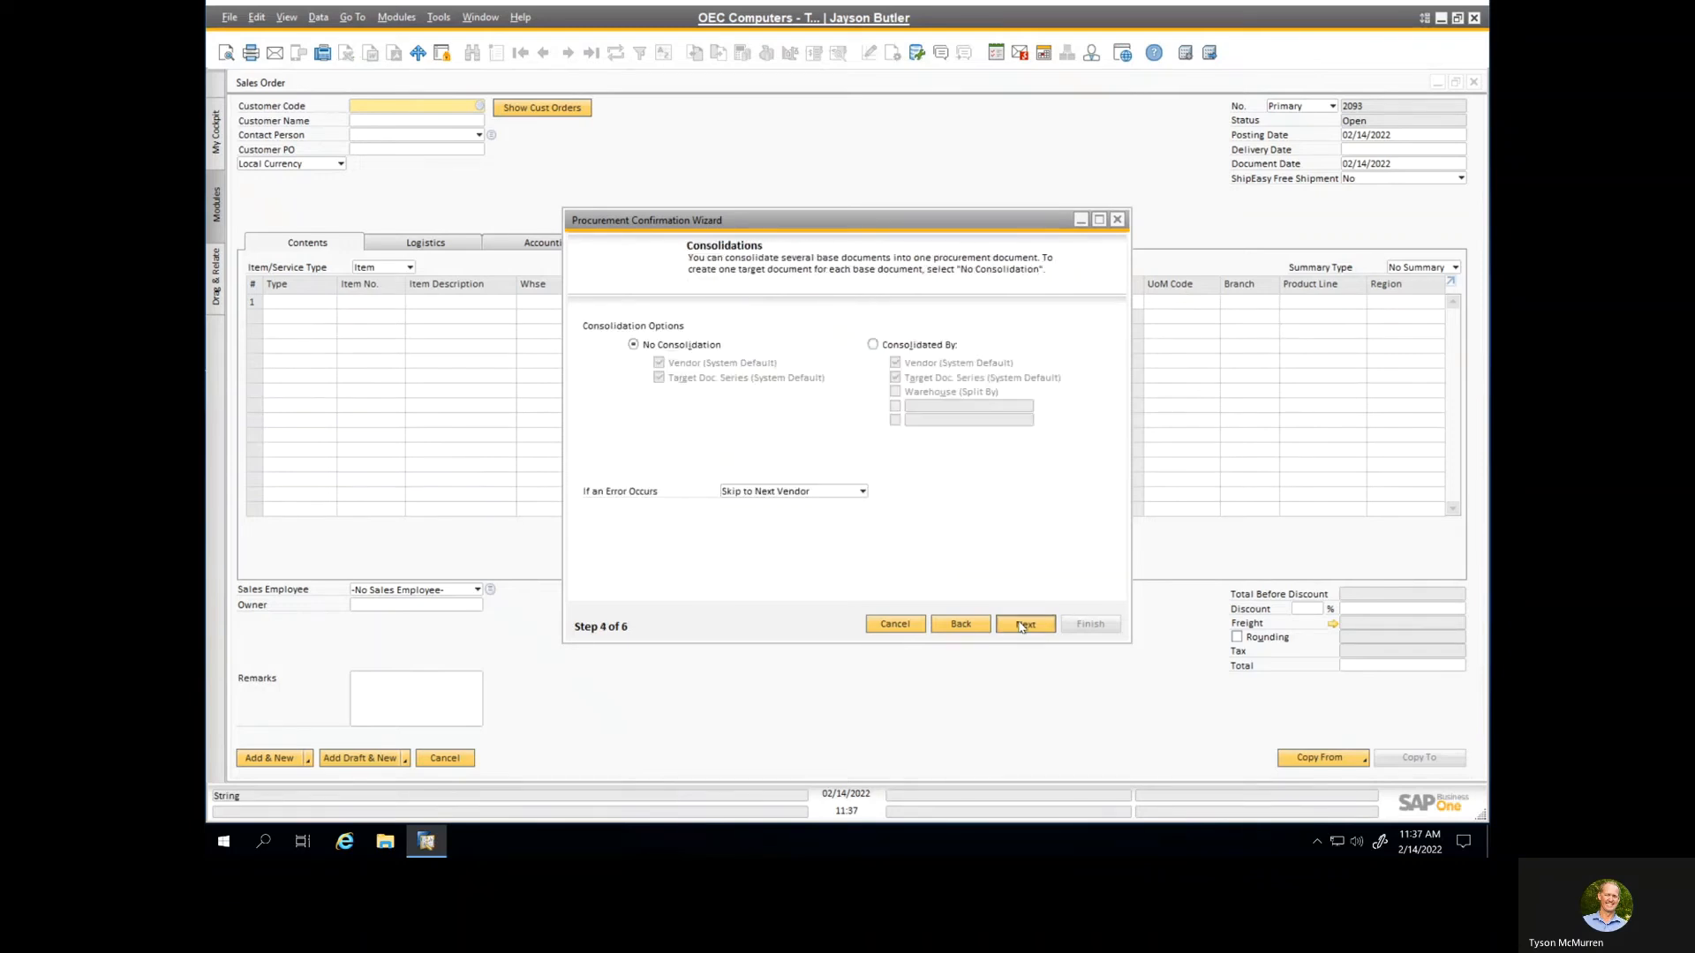
click(1022, 624)
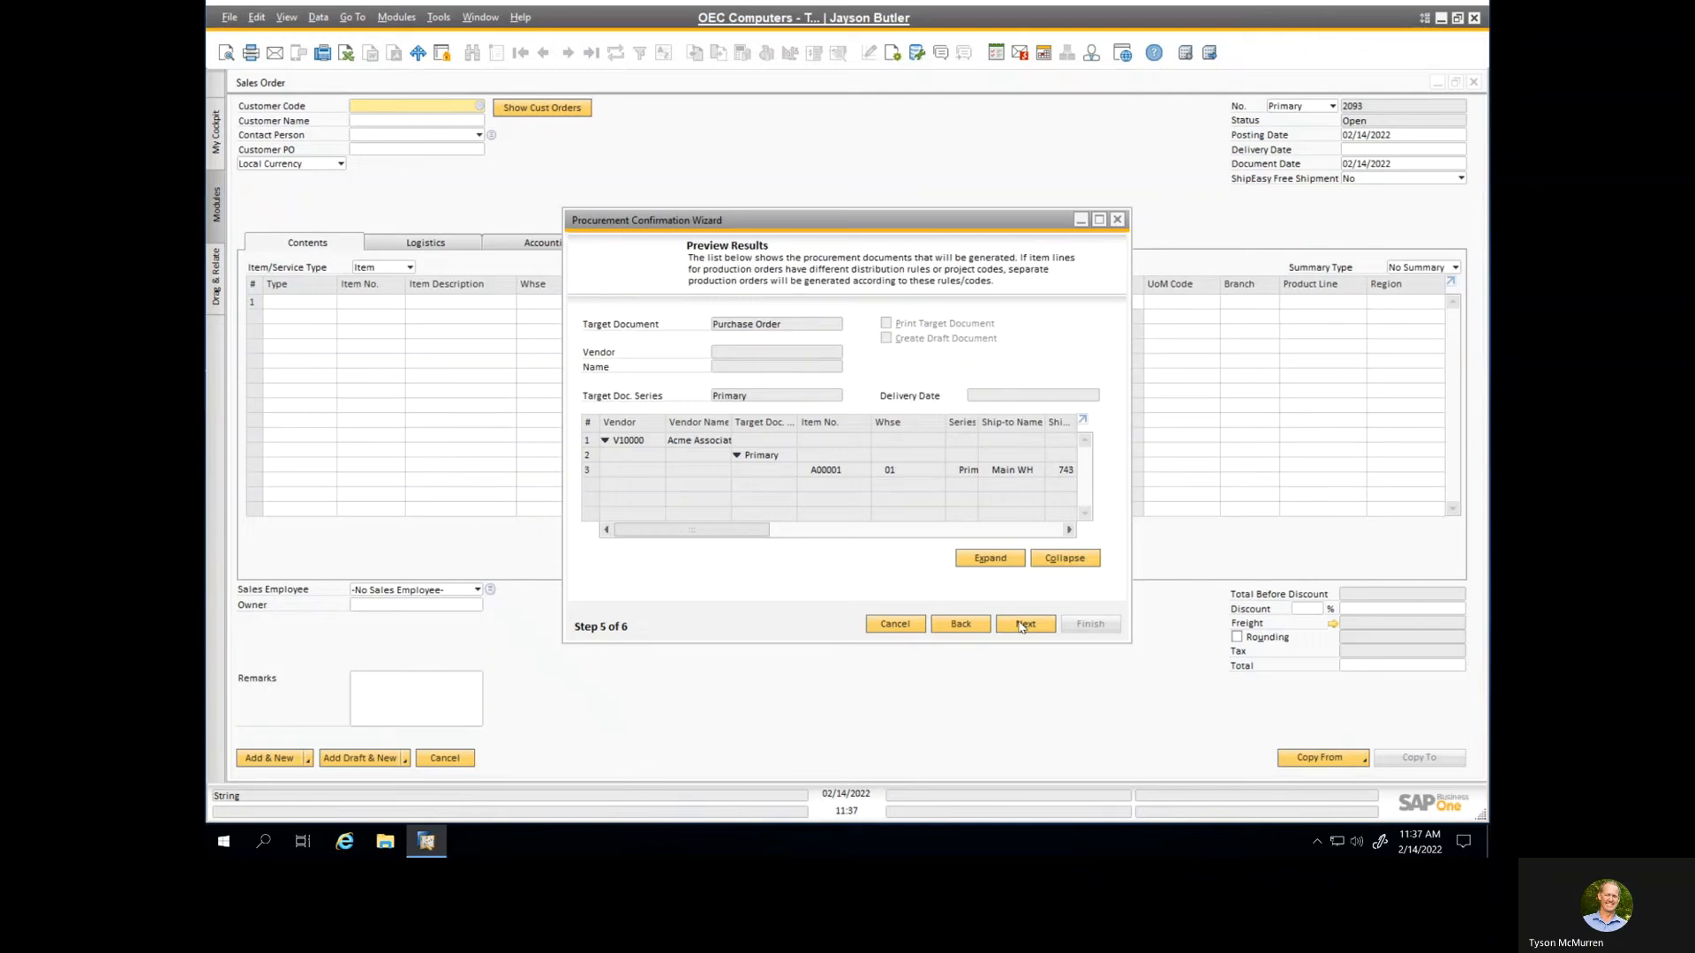
click(1022, 624)
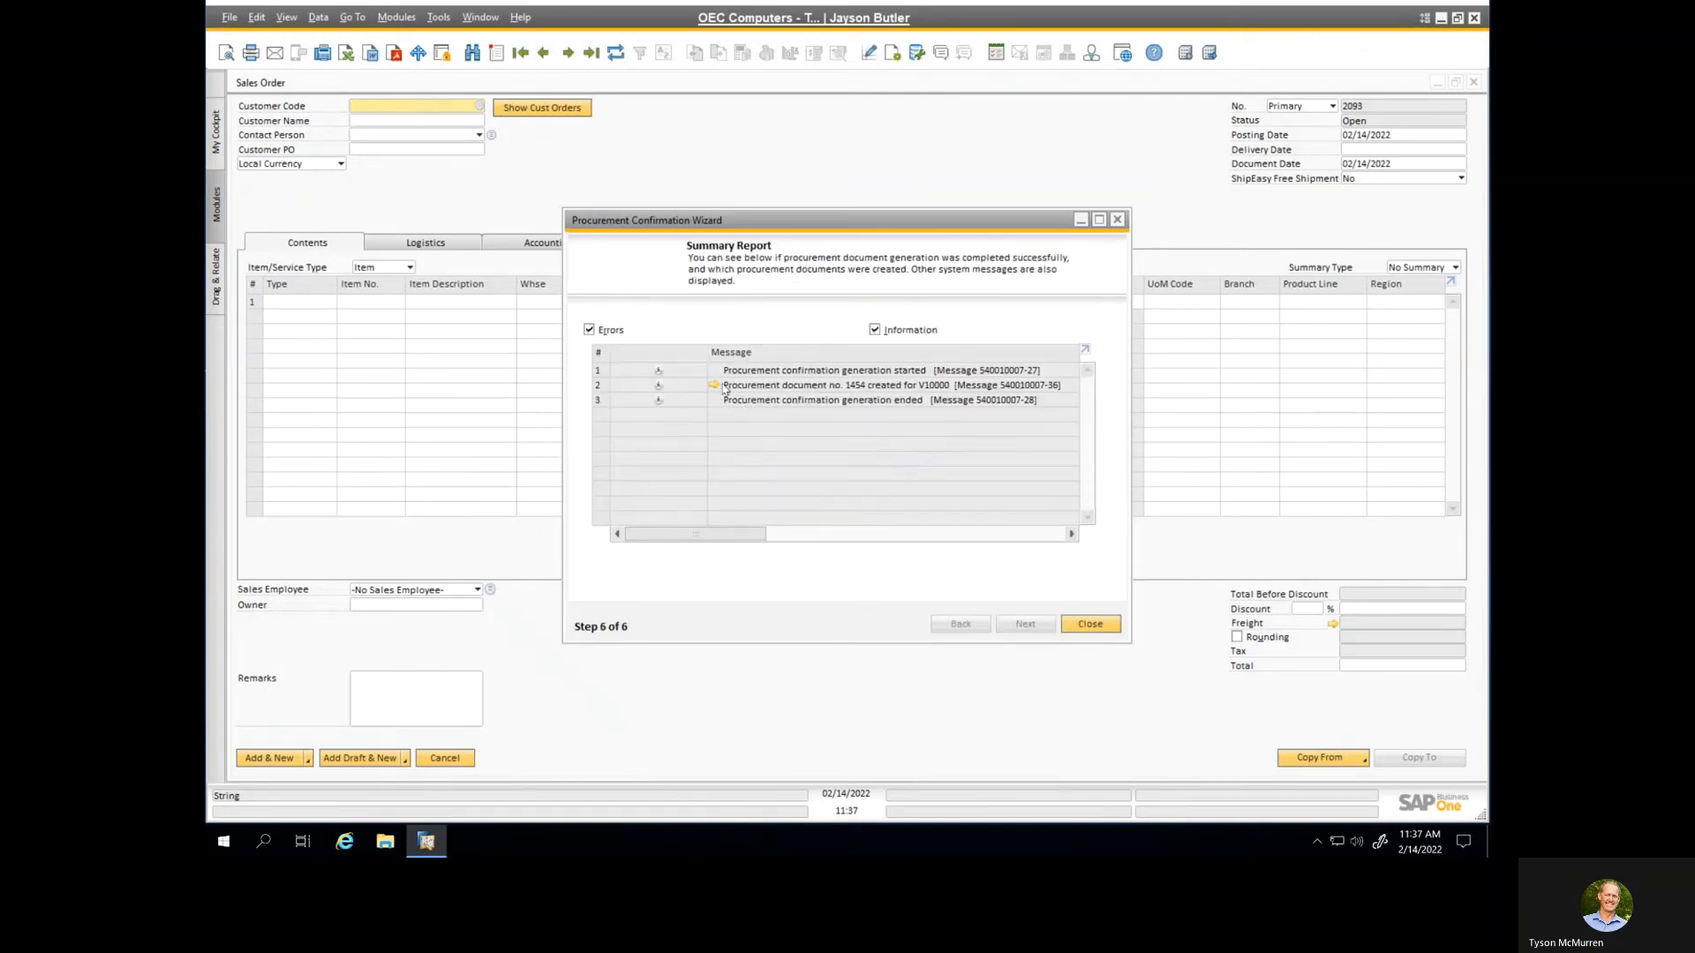
click(715, 385)
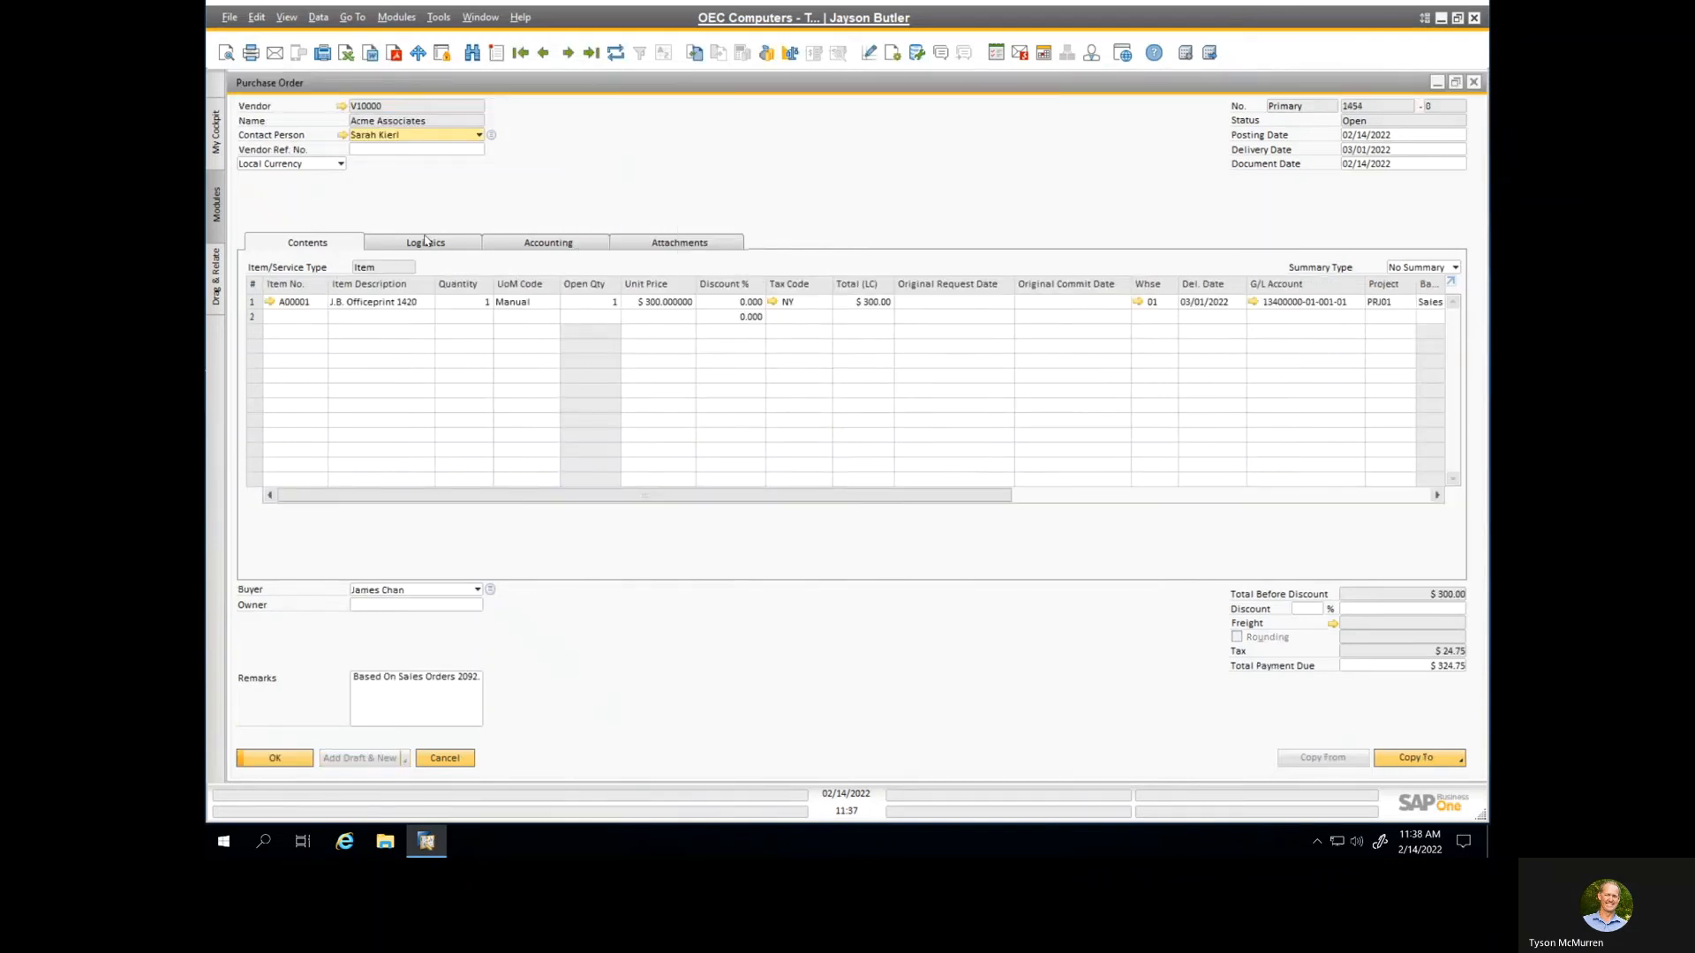
click(423, 242)
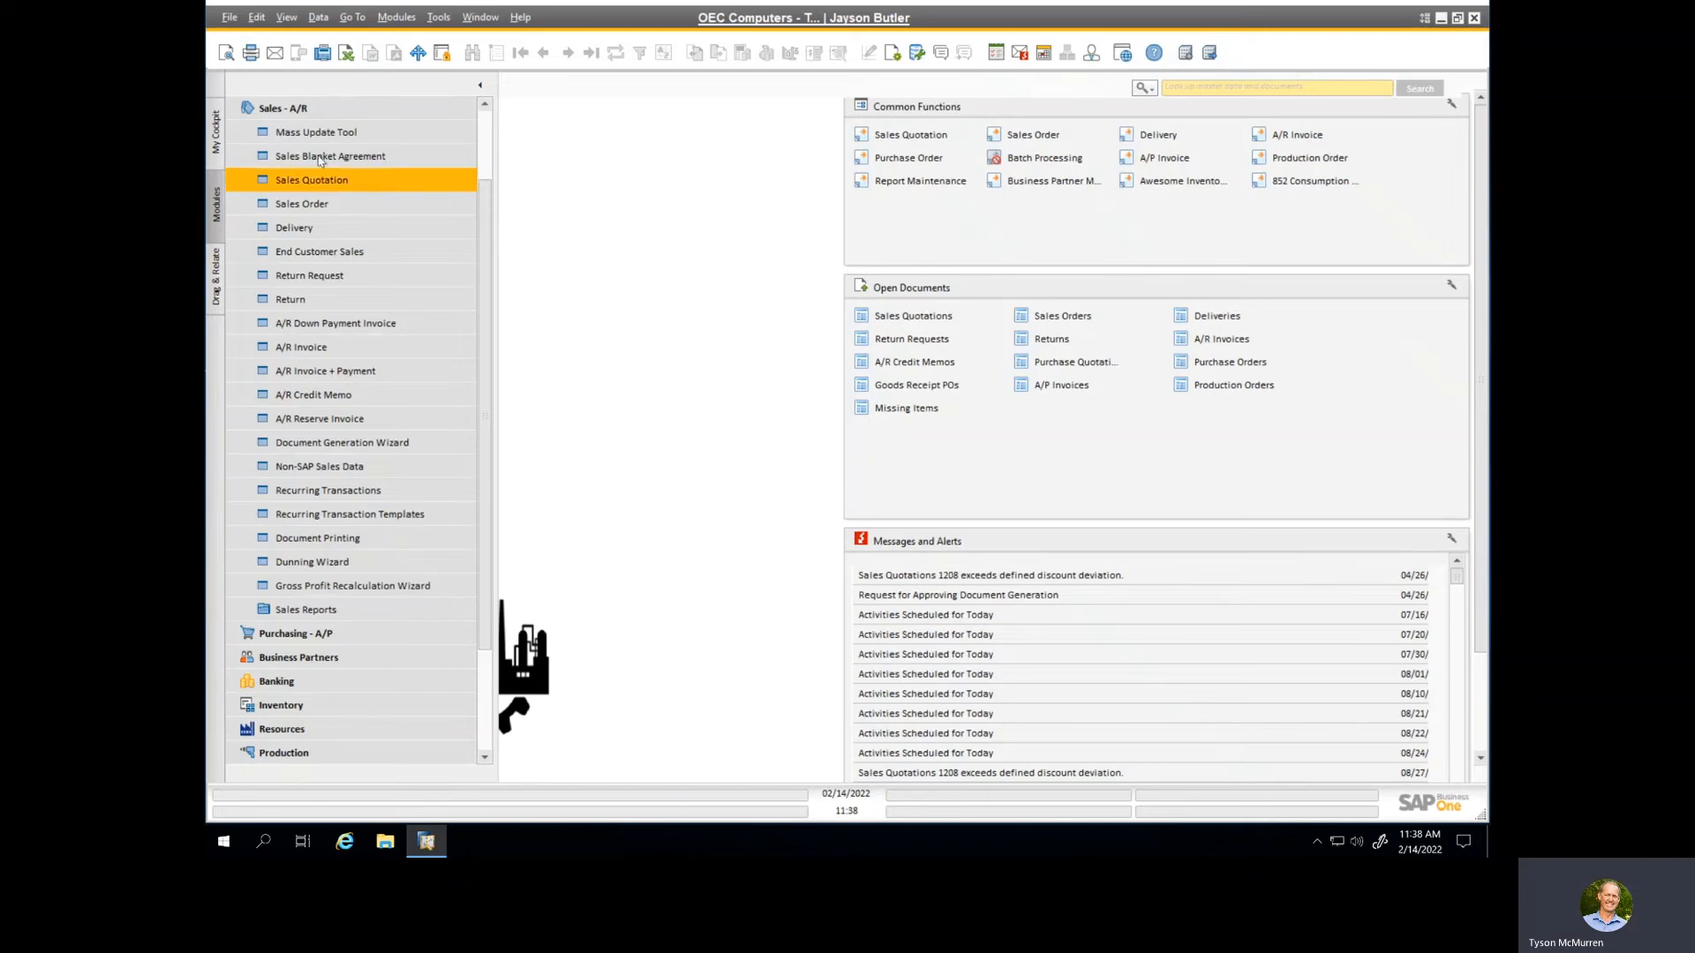
Step: Start the Procurement Confirmation Wizard from the purchasing module, examine its base document type and customer options, and cancel it
click(300, 109)
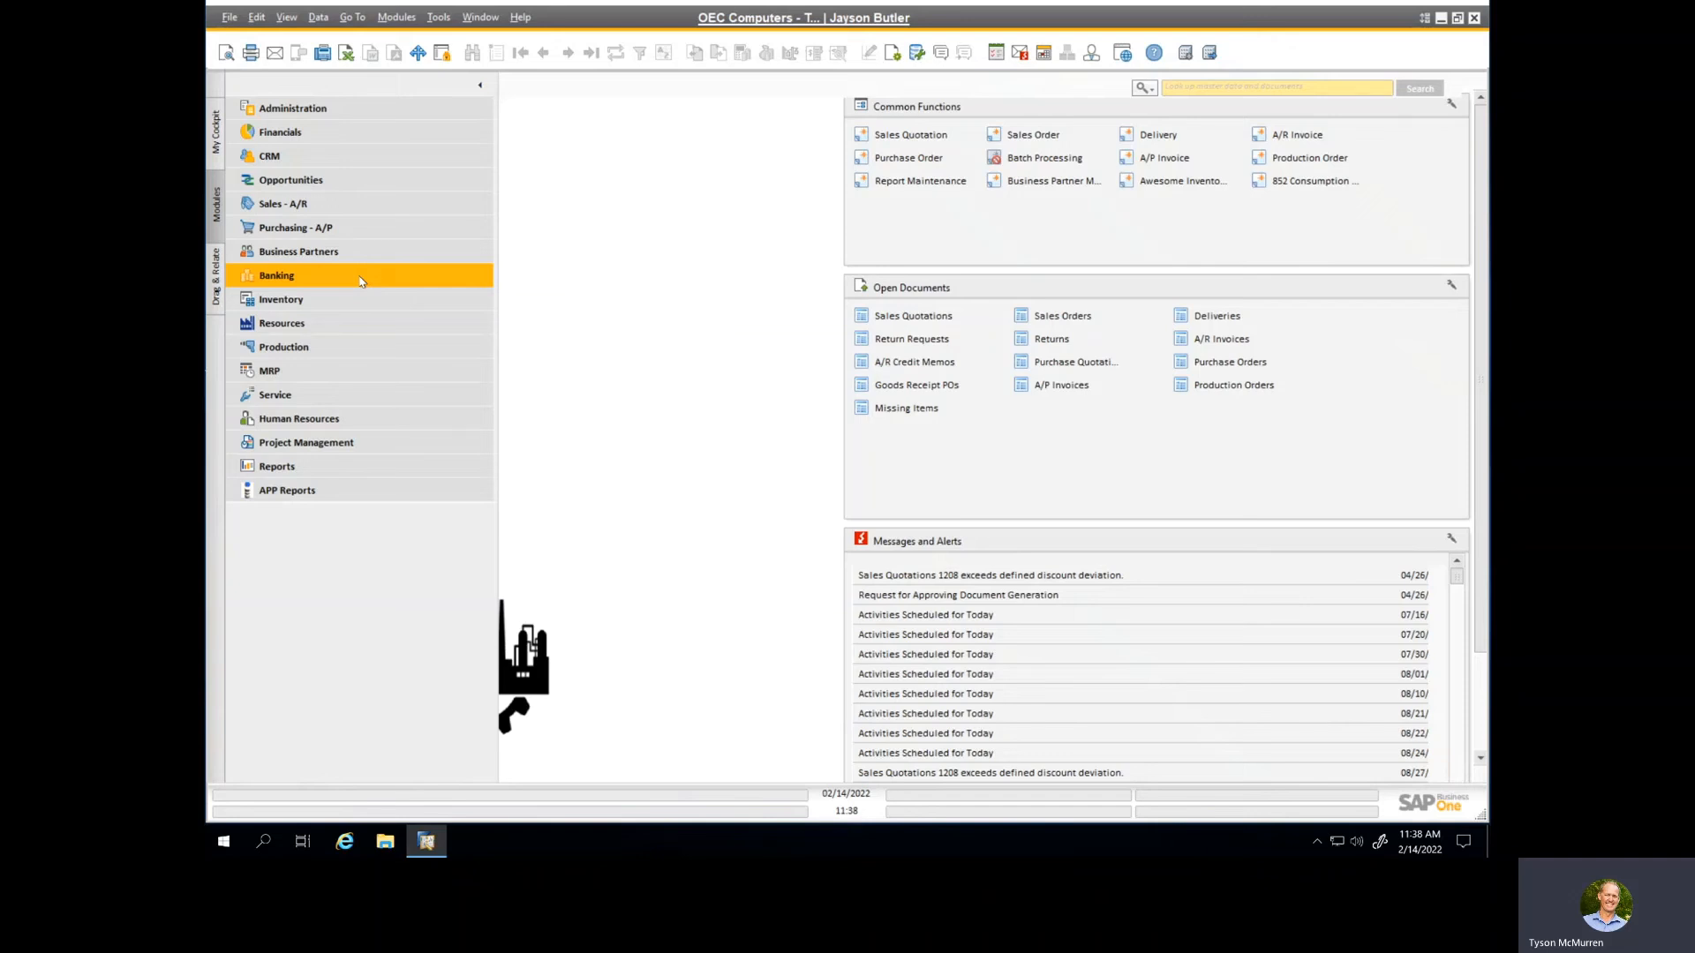
click(303, 231)
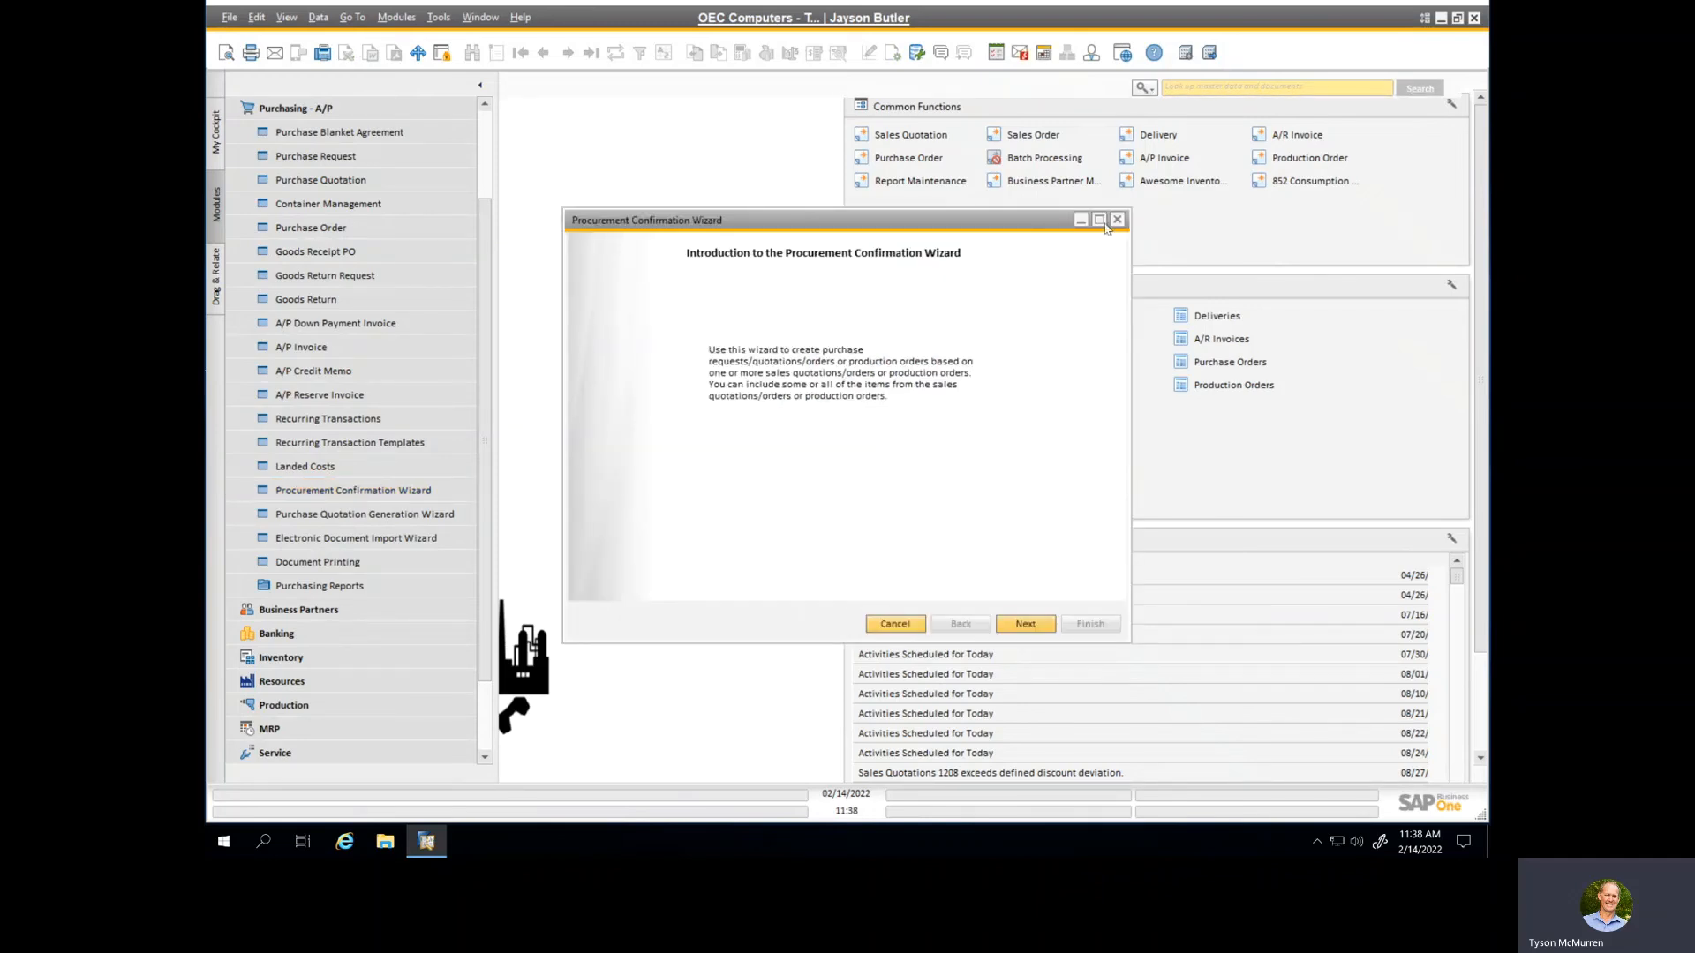
click(1099, 219)
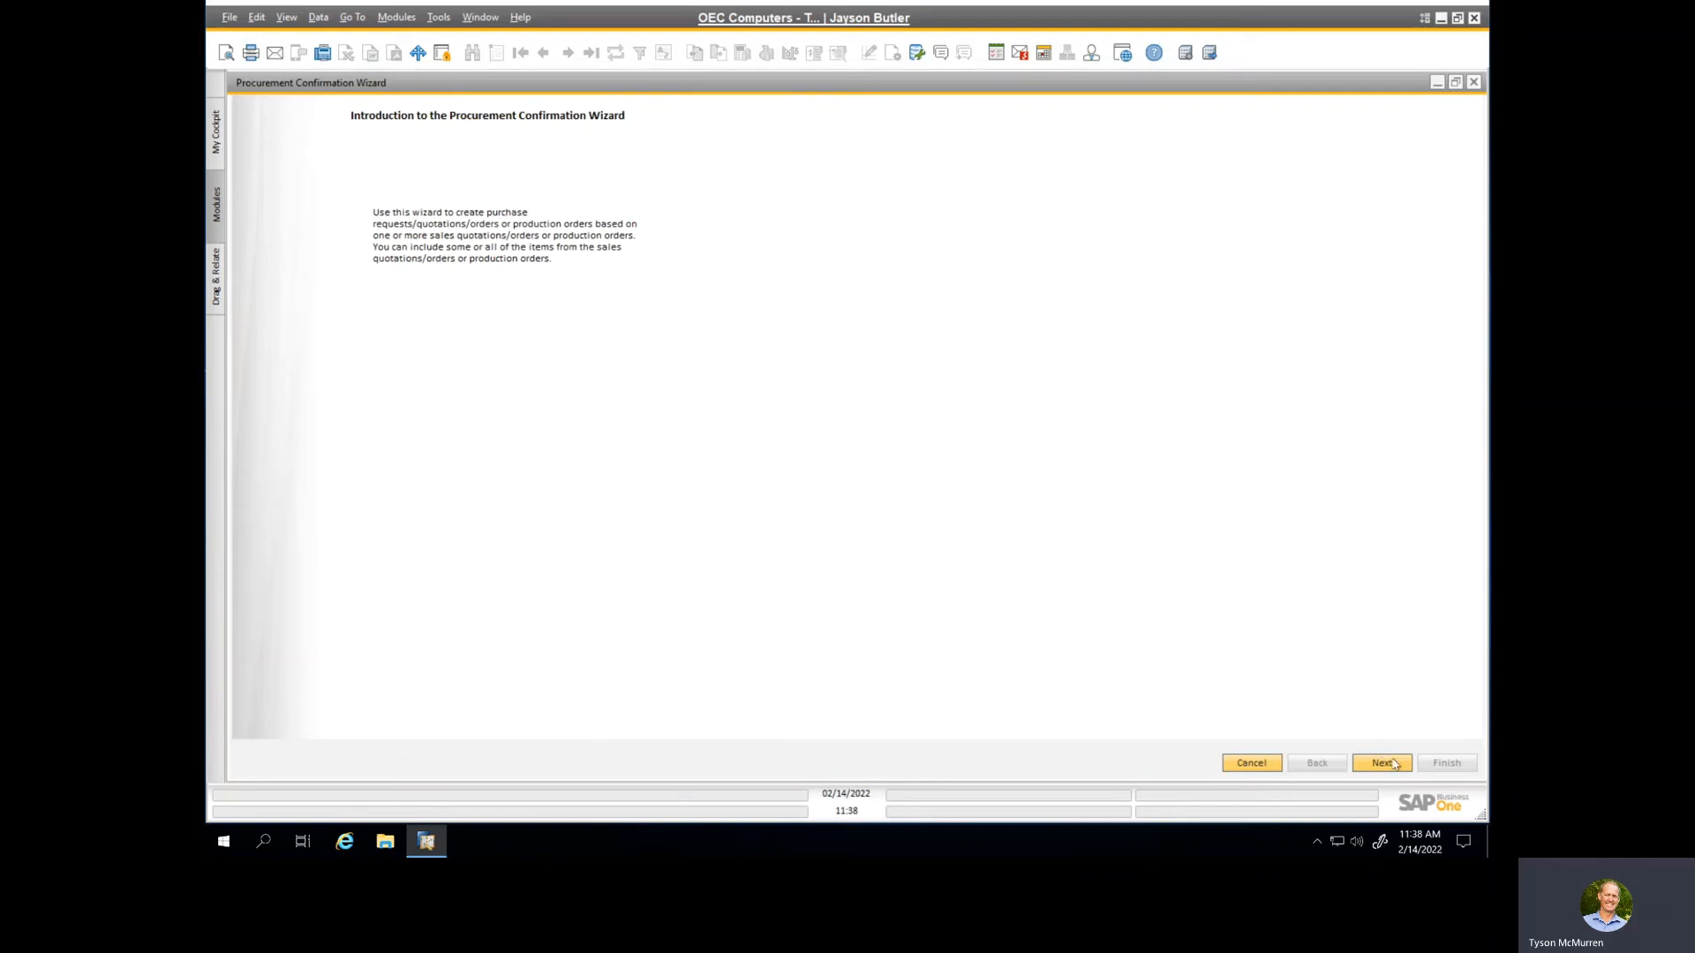
click(1382, 764)
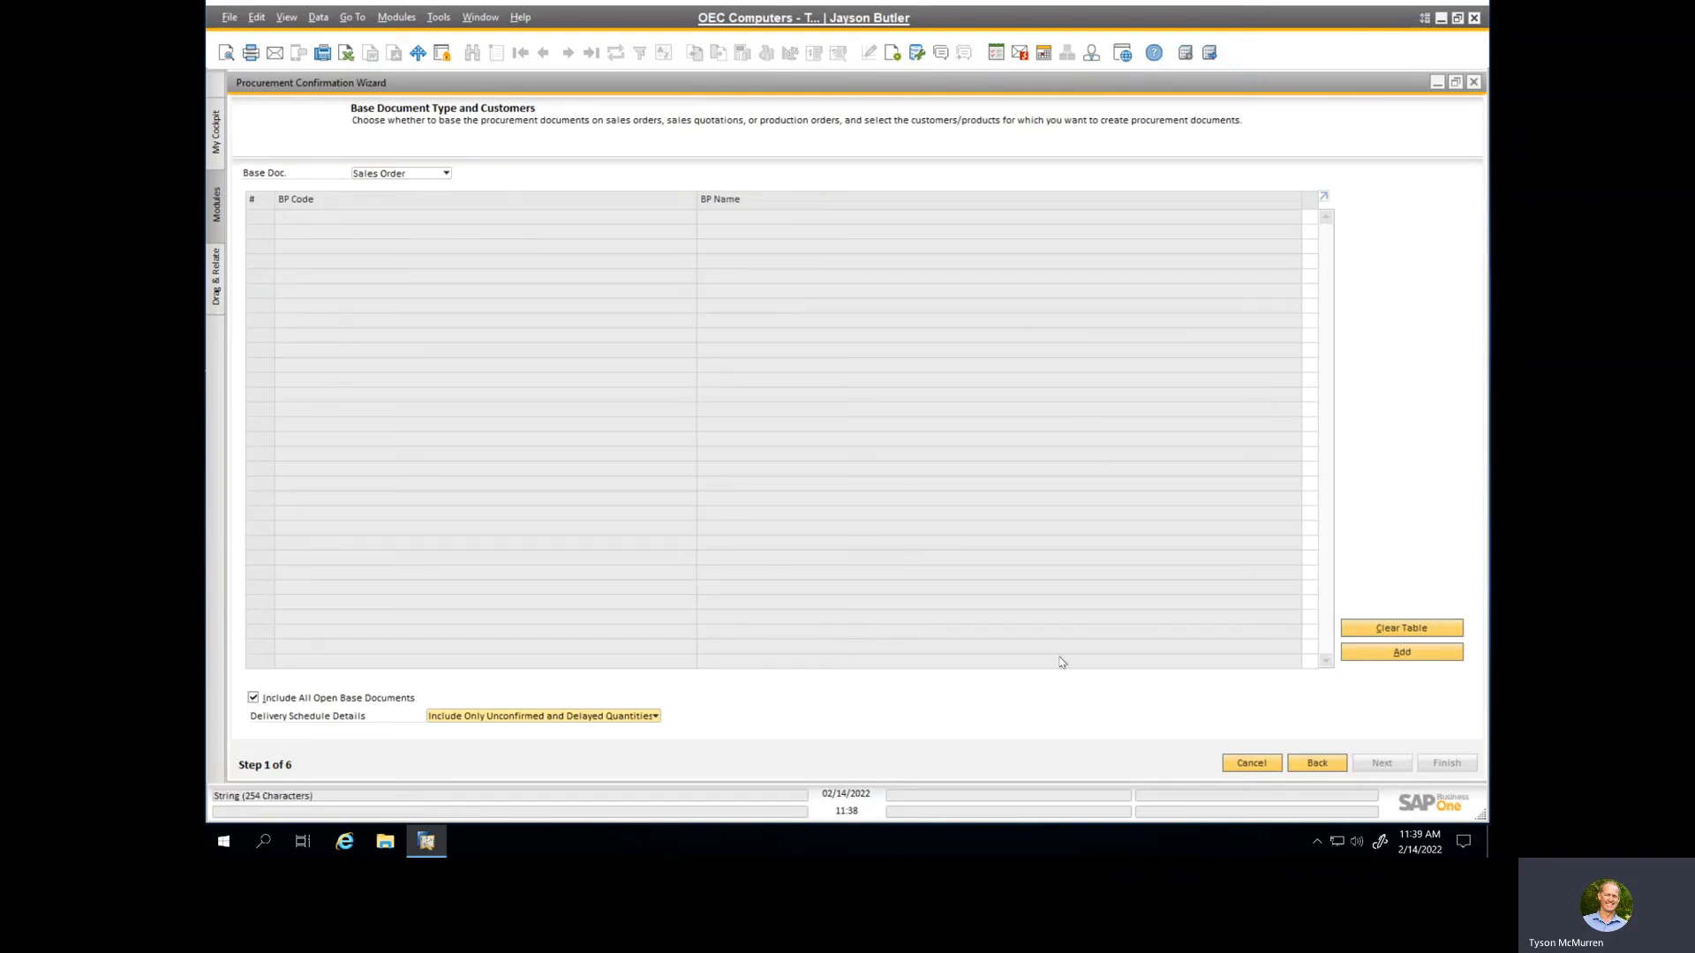
click(1250, 763)
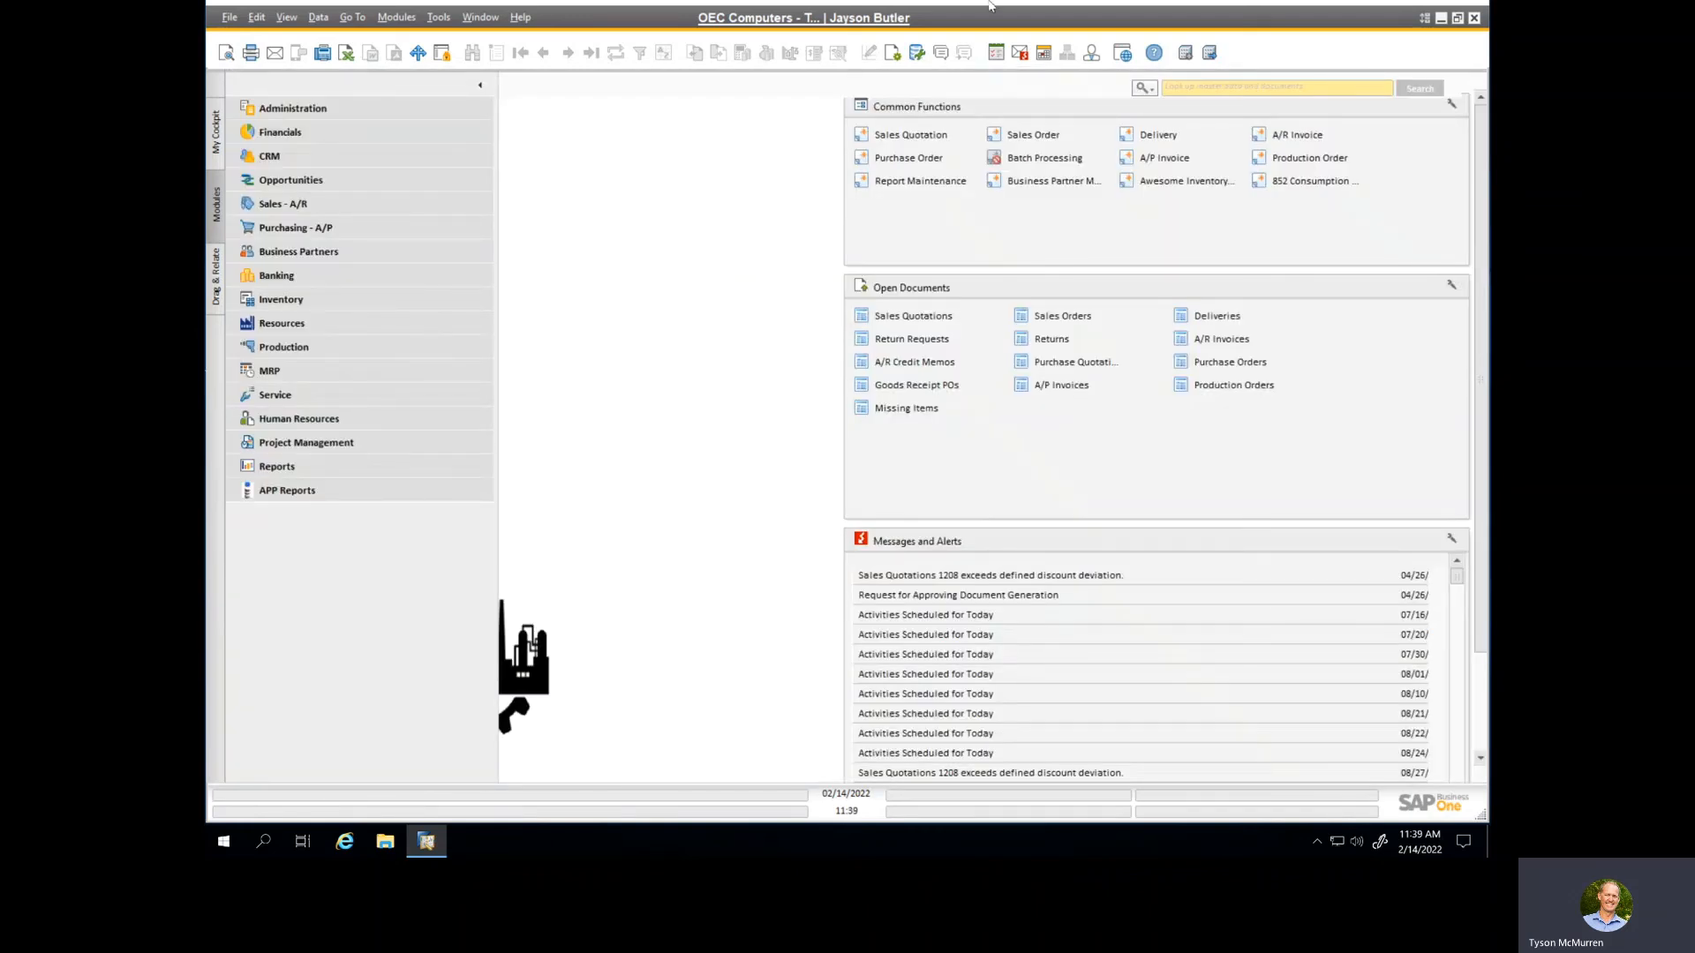
Step: Minimize the remote desktop session to return to the presentation slides
mouse_move(988, 5)
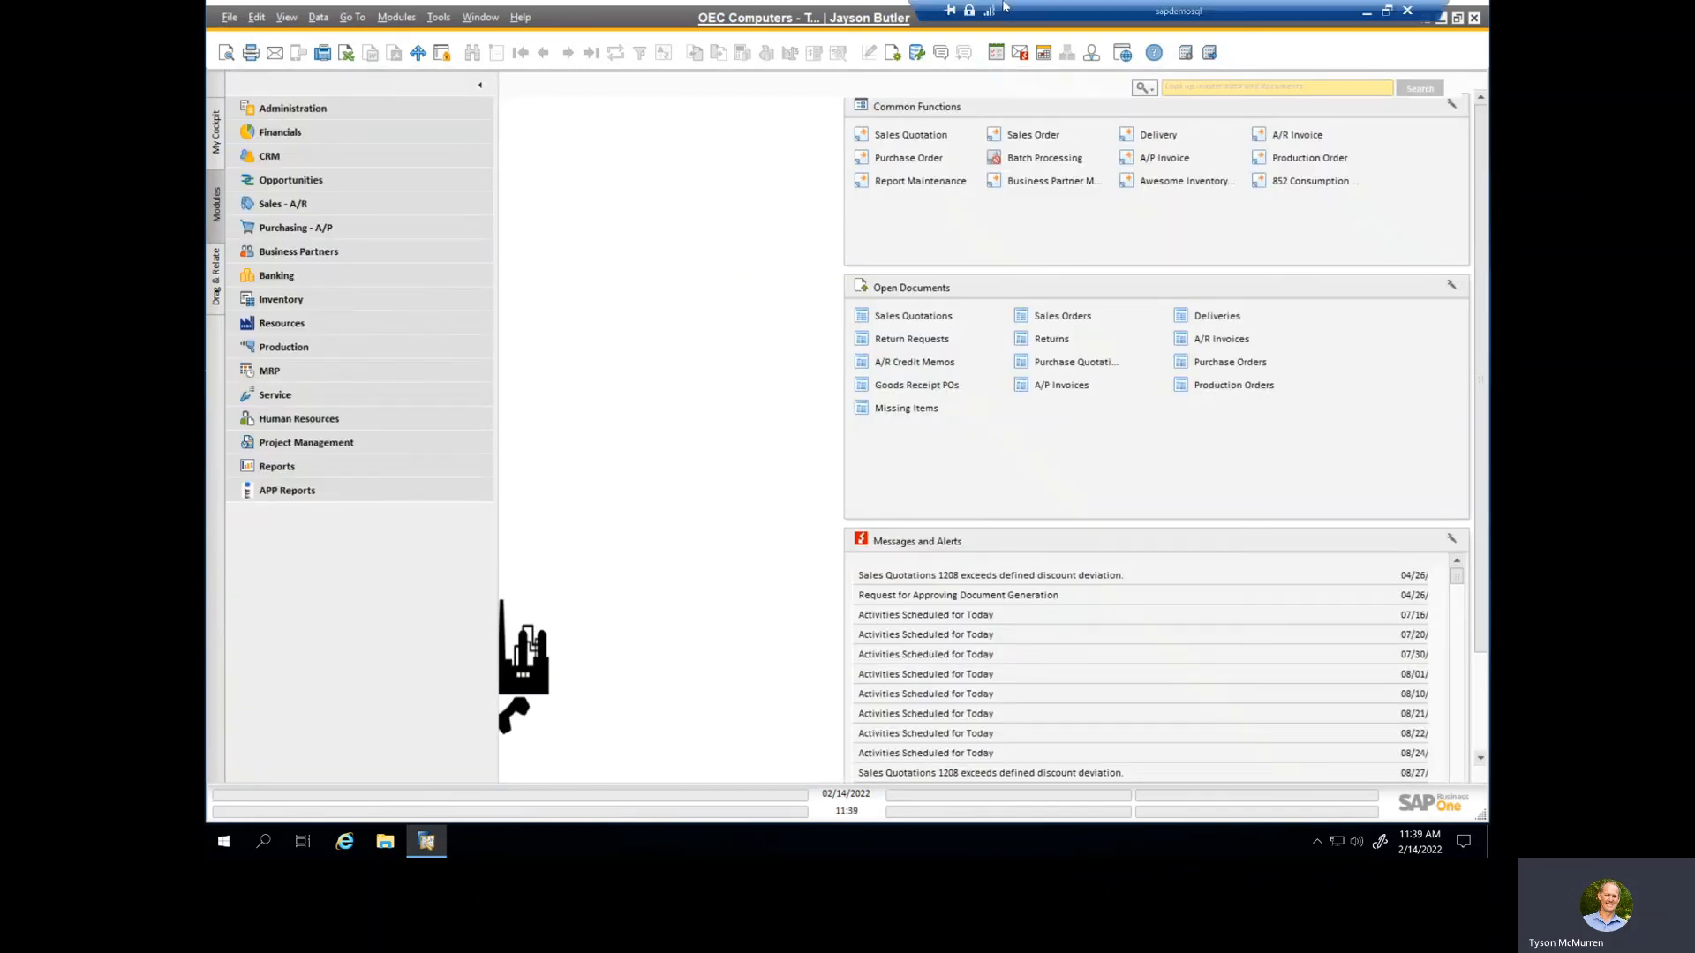
click(1369, 13)
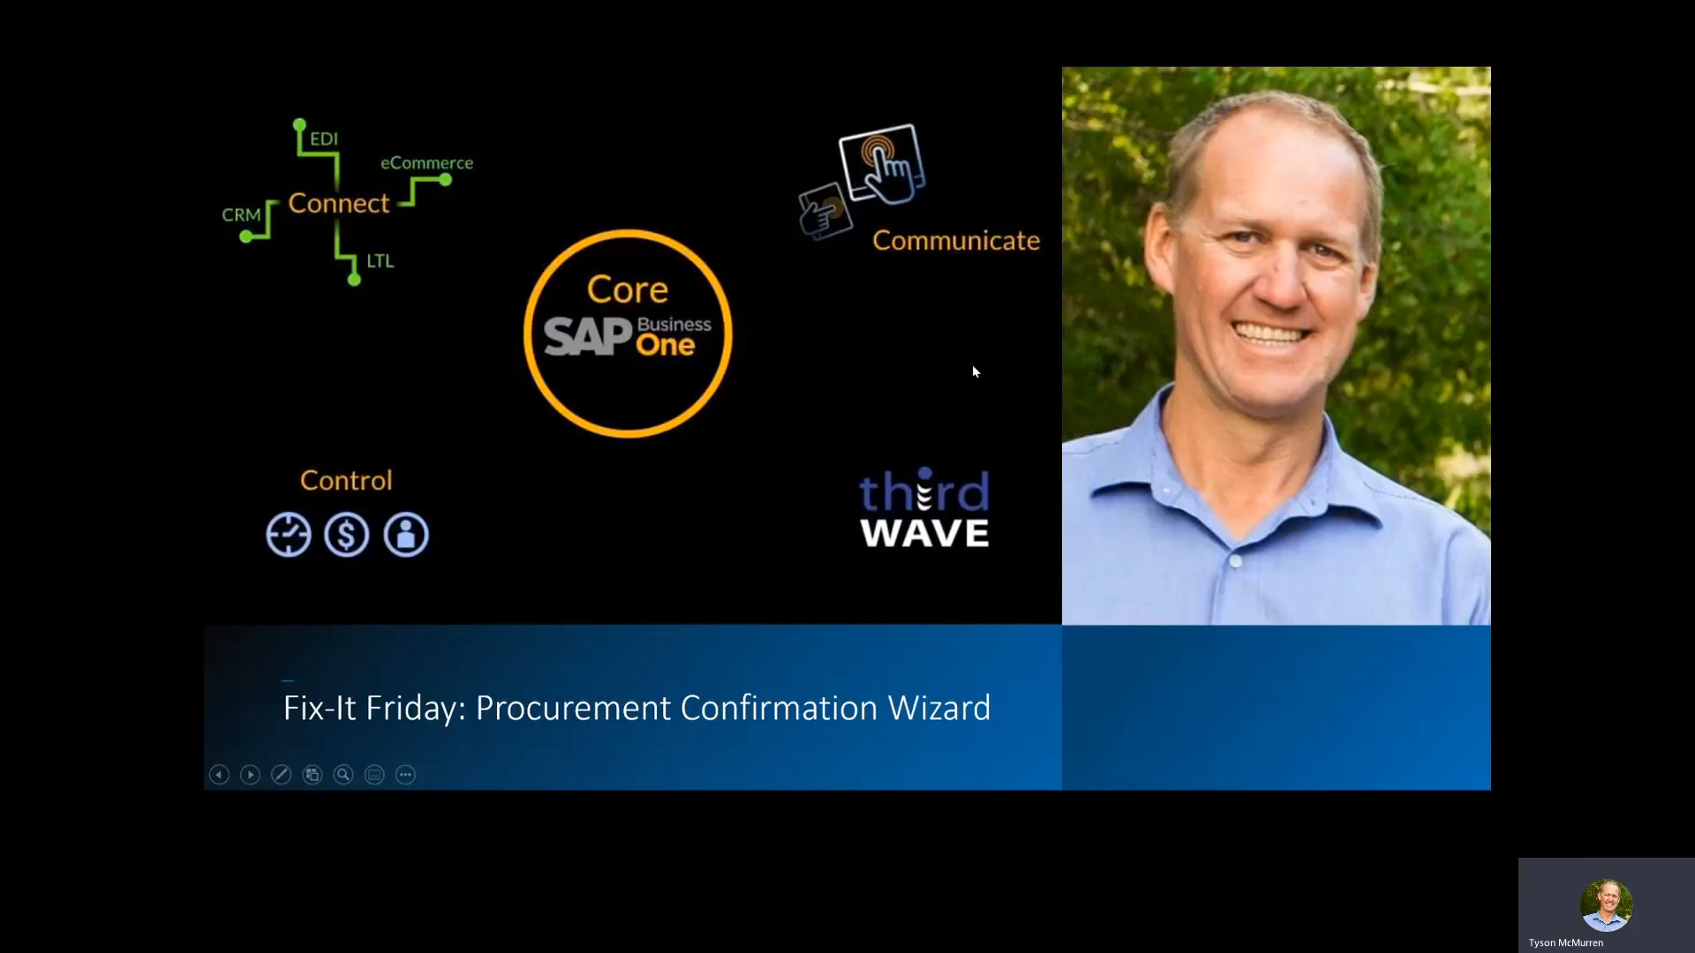